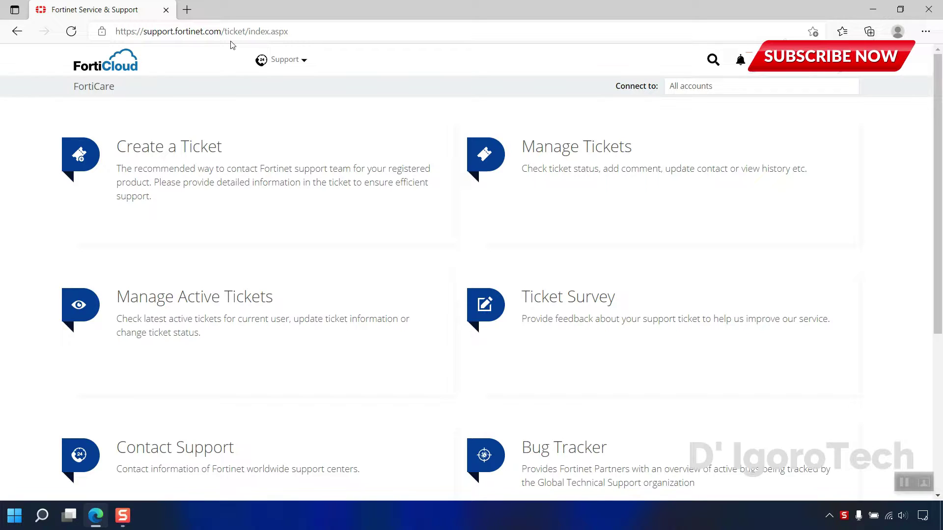
Go to Support > Firmware Download and select FortiClient to list its download folders.
left_click(290, 64)
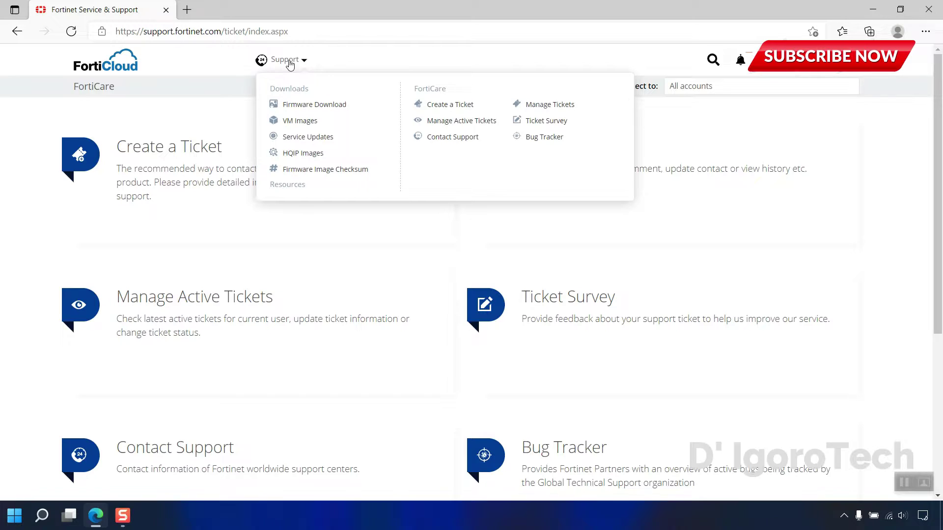
left_click(289, 110)
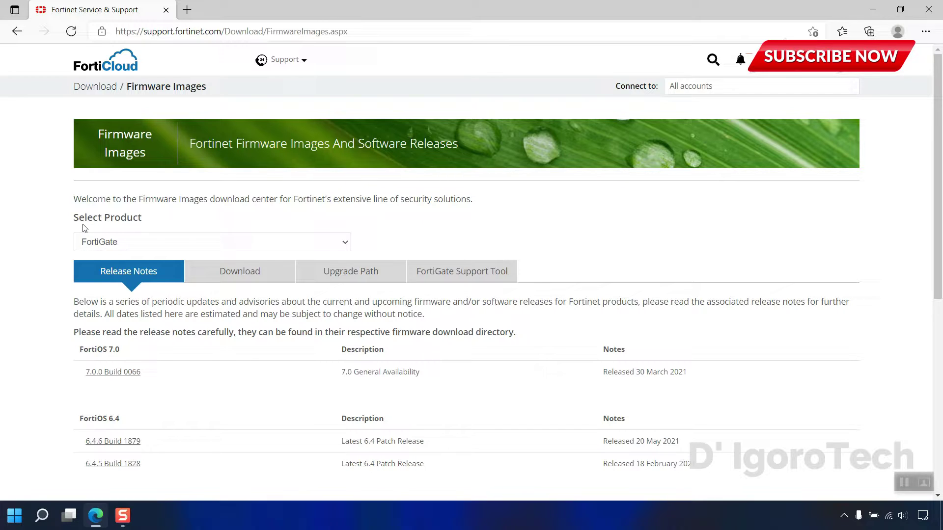
left_click(117, 245)
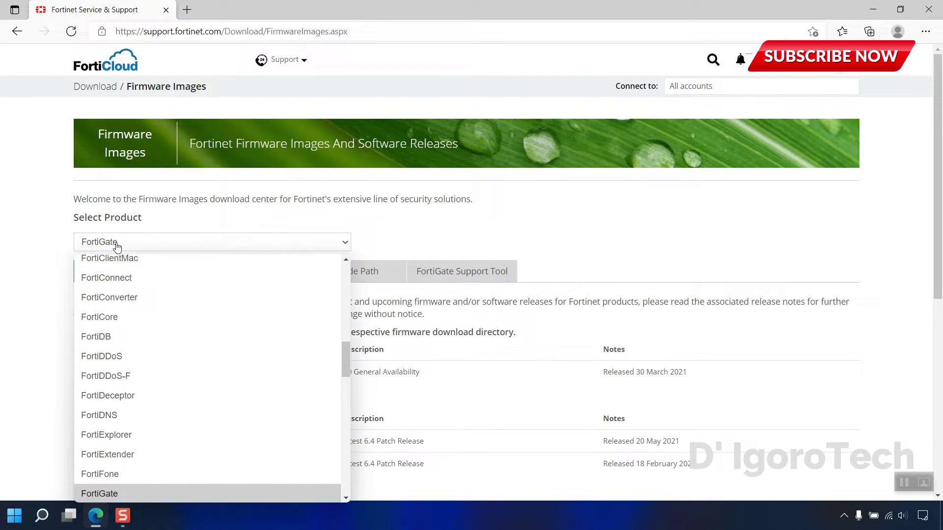
scroll(116, 319, "up", 2)
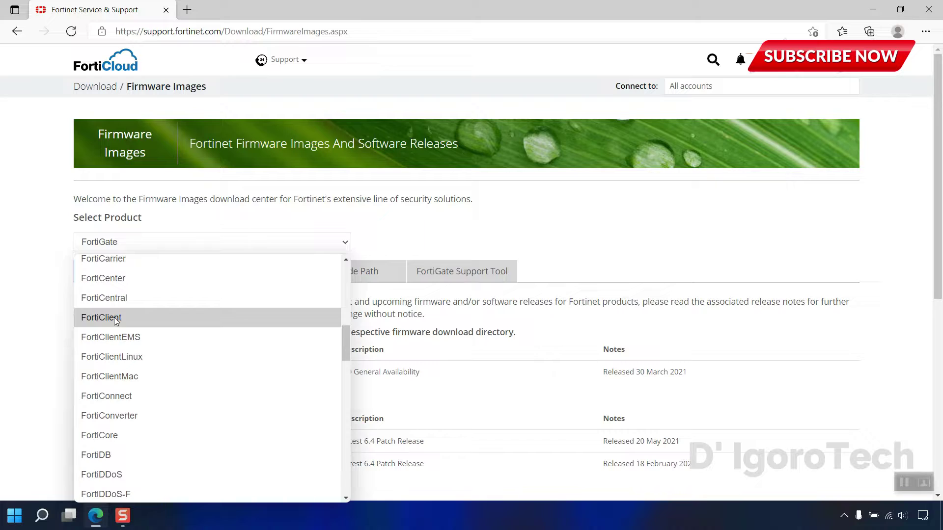
left_click(116, 319)
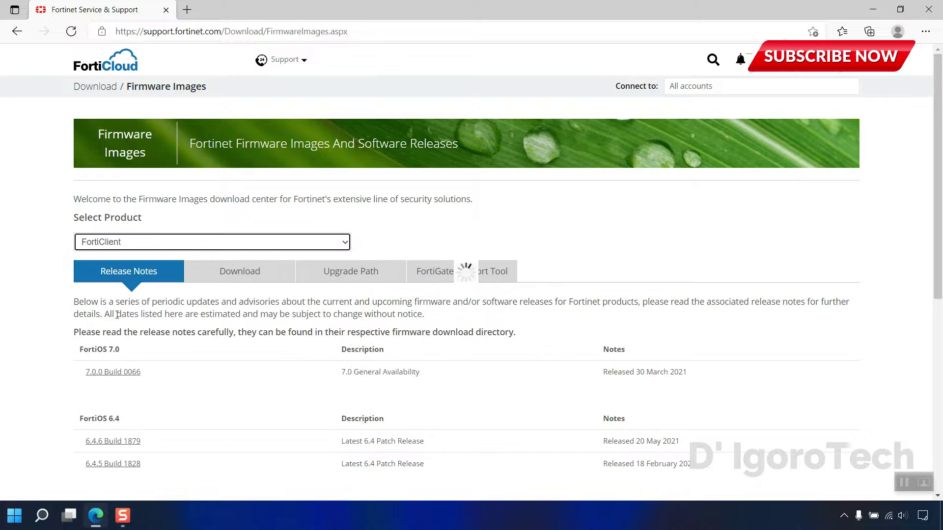
left_click(238, 278)
scroll(238, 278, "down", 3)
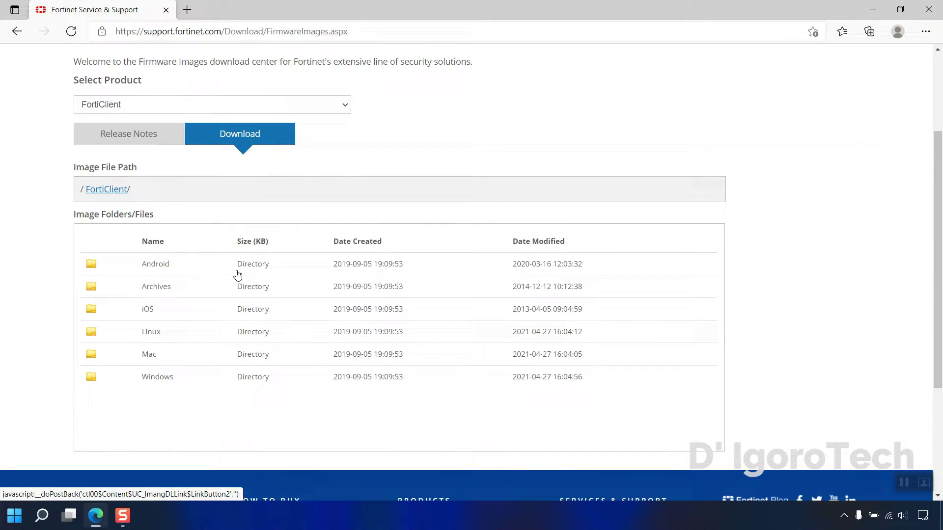
Browse into Windows > v7.00 > 7.0 > 7.0.0 to list the 7.0.0.0029 installers and release notes.
left_click(156, 383)
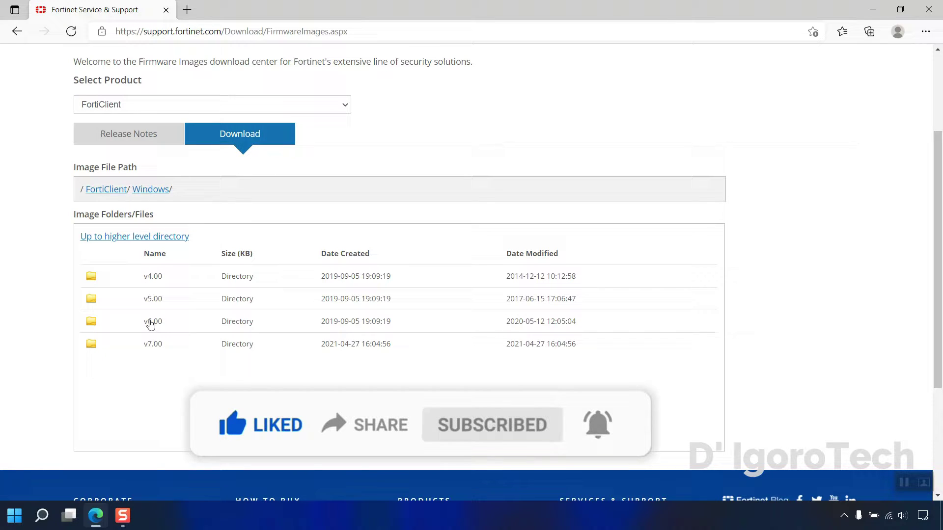
left_click(155, 347)
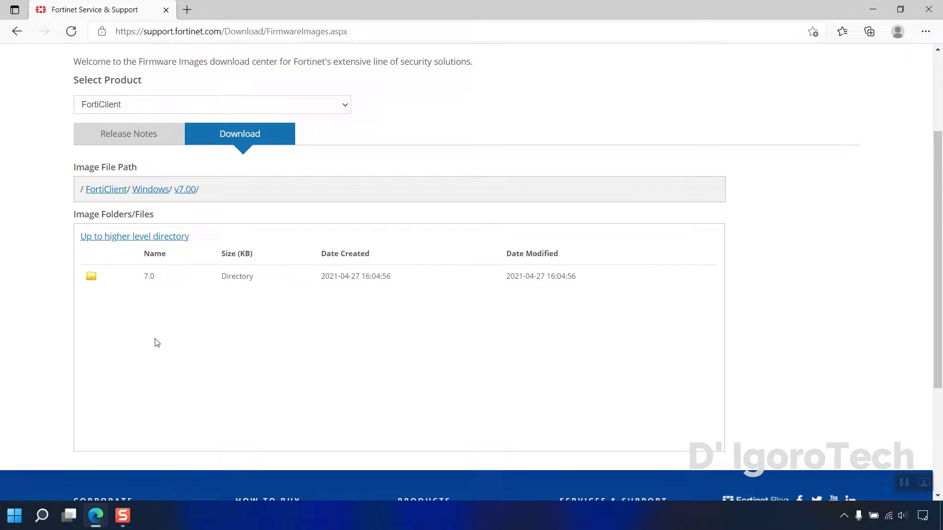
left_click(151, 285)
left_click(155, 280)
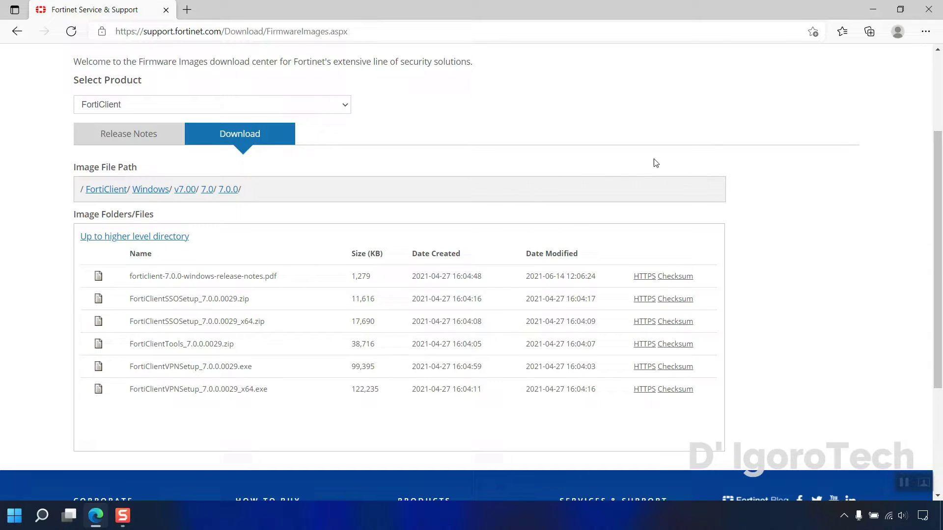
Check This PC's properties to confirm a 64-bit operating system, then return to Edge.
left_click(871, 9)
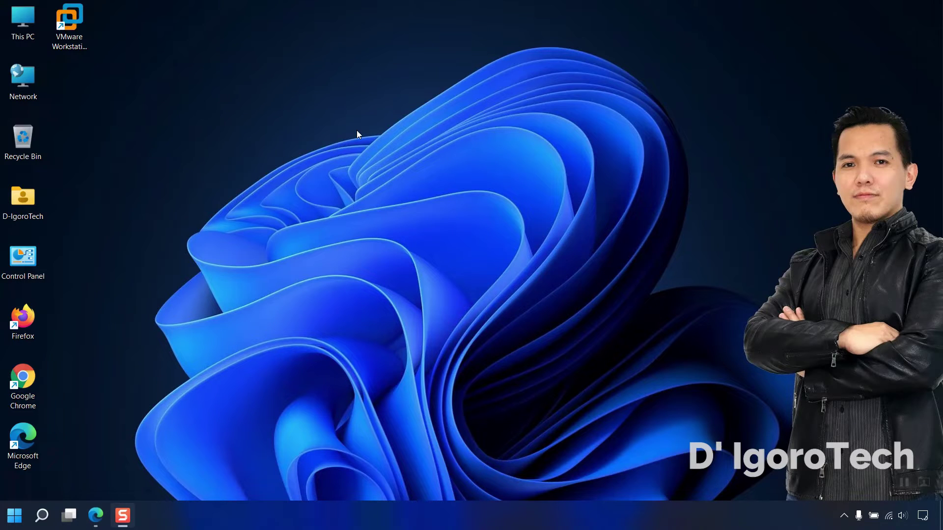
right_click(29, 28)
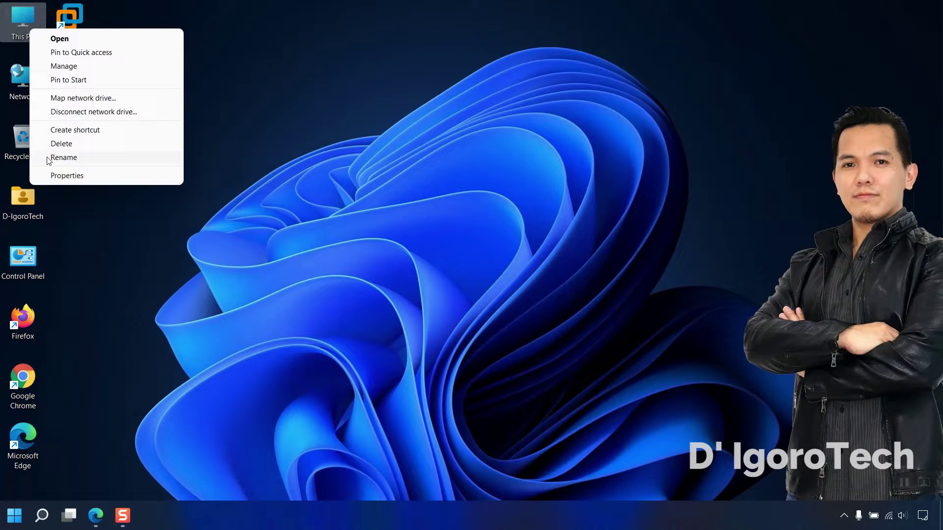
left_click(52, 175)
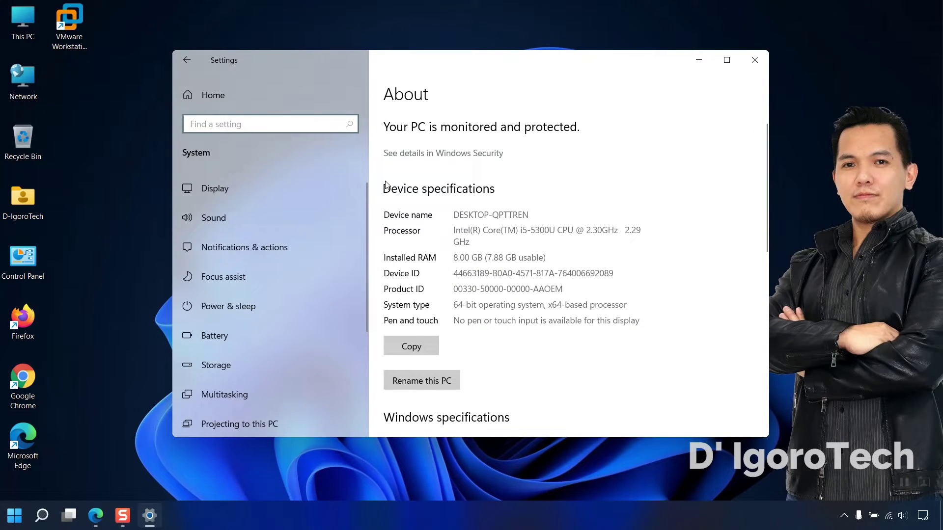
left_click_drag(452, 305, 544, 308)
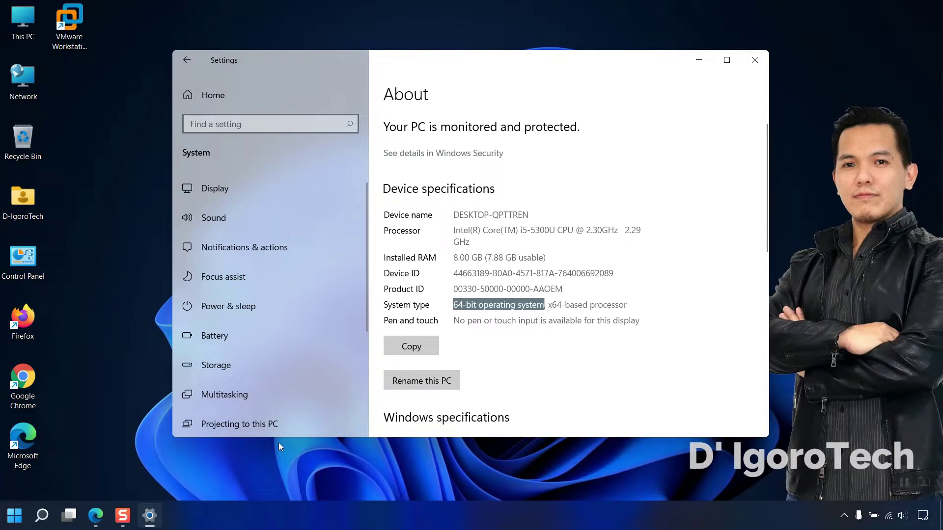
left_click(96, 515)
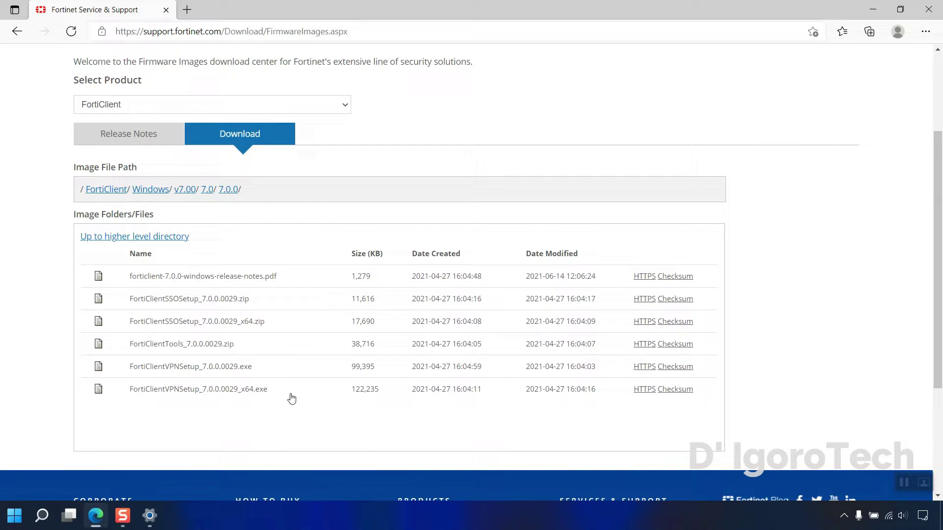
Download FortiClientVPNSetup_7.0.0.0029_x64.exe and open the FortiClient 7 release notes found via Google.
left_click(647, 389)
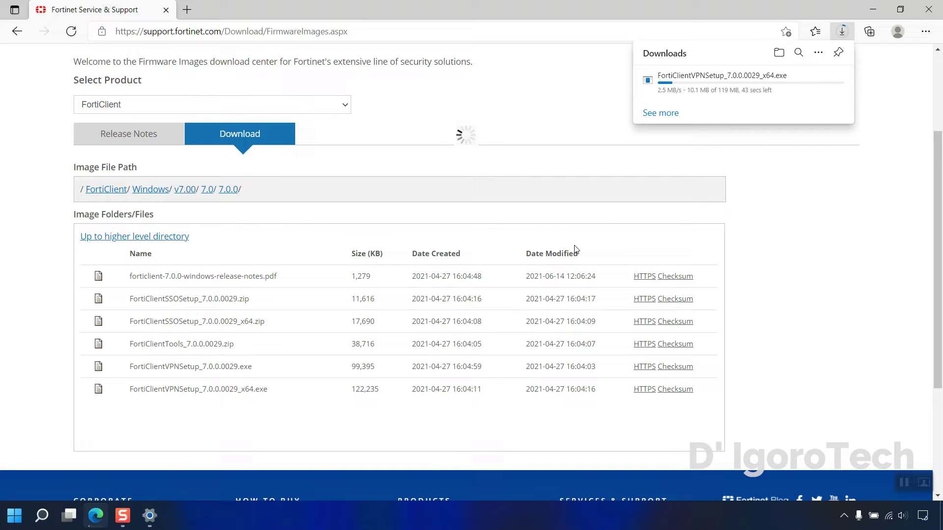
mouse_move(675, 99)
left_click(192, 11)
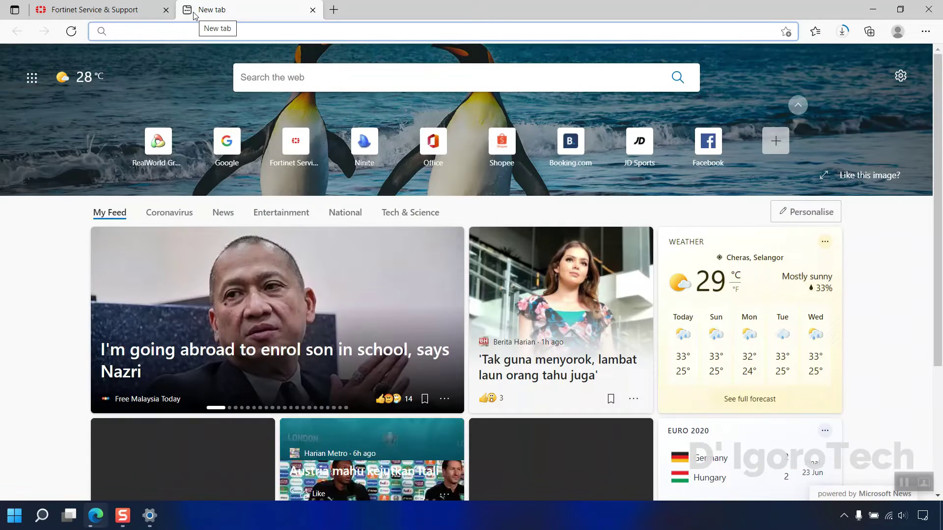
type("google.com")
key("Return")
type("forticlient 7 release ")
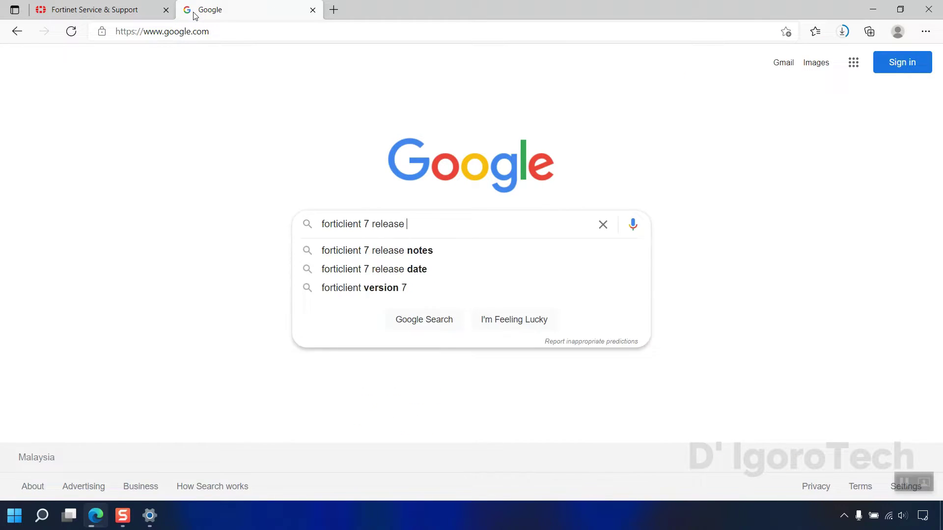
type("notes")
key("Return")
left_click(205, 182)
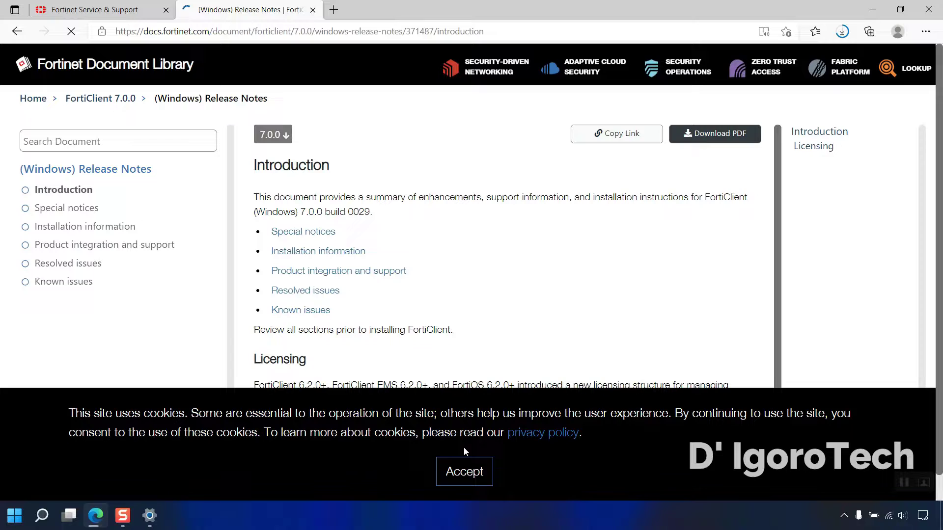
Read the Product integration and support, Resolved issues and Known issues sections of the release notes.
left_click(463, 471)
left_click(89, 211)
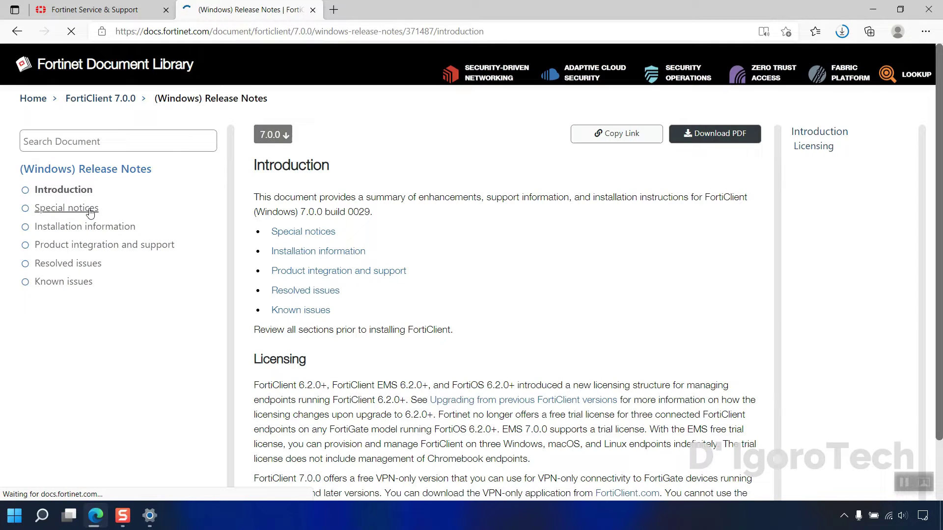
left_click(142, 245)
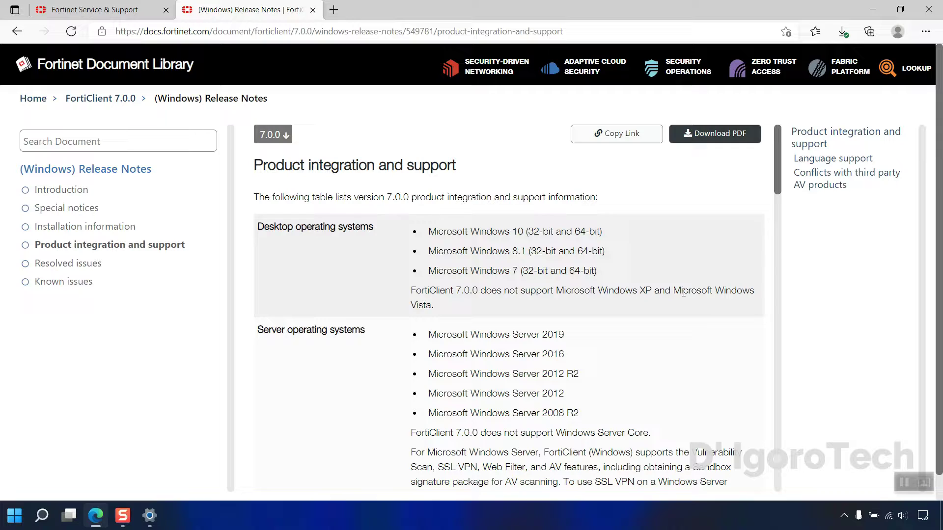
scroll(313, 274, "down", 1)
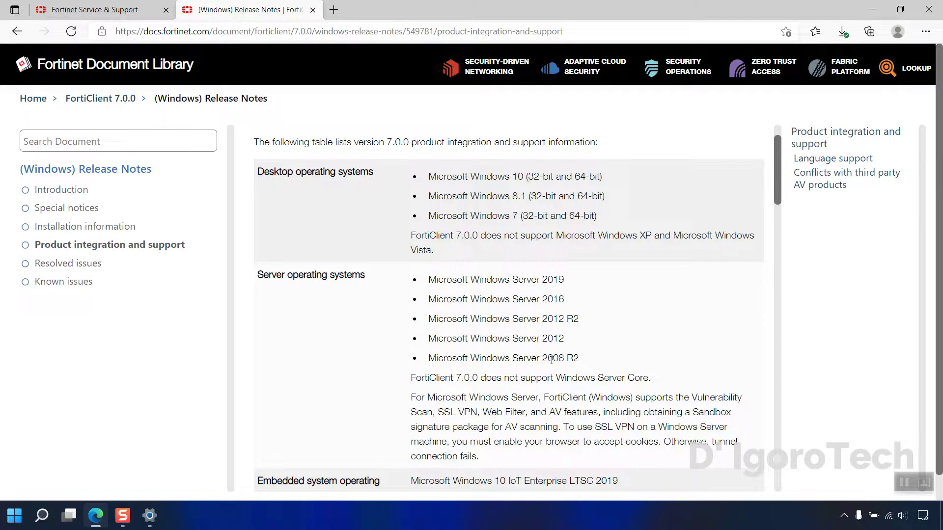
scroll(551, 296, "down", 1)
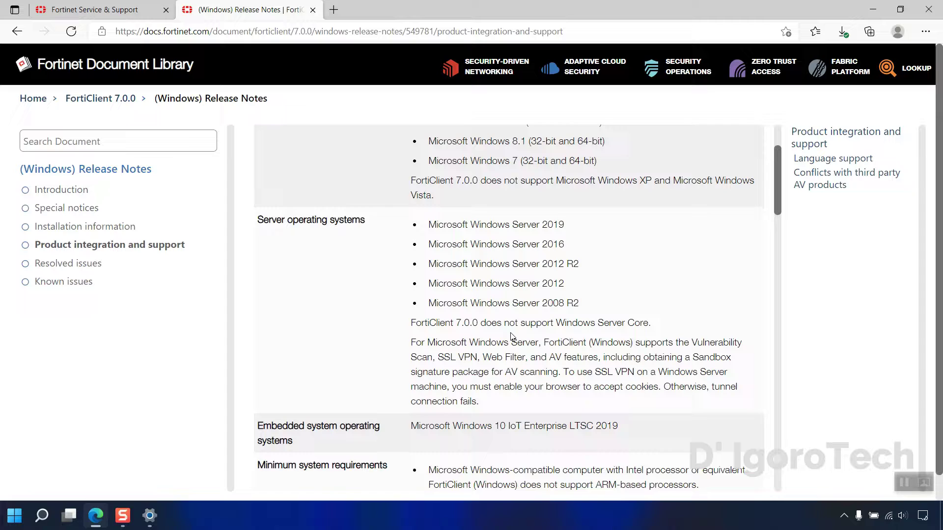
scroll(628, 327, "down", 1)
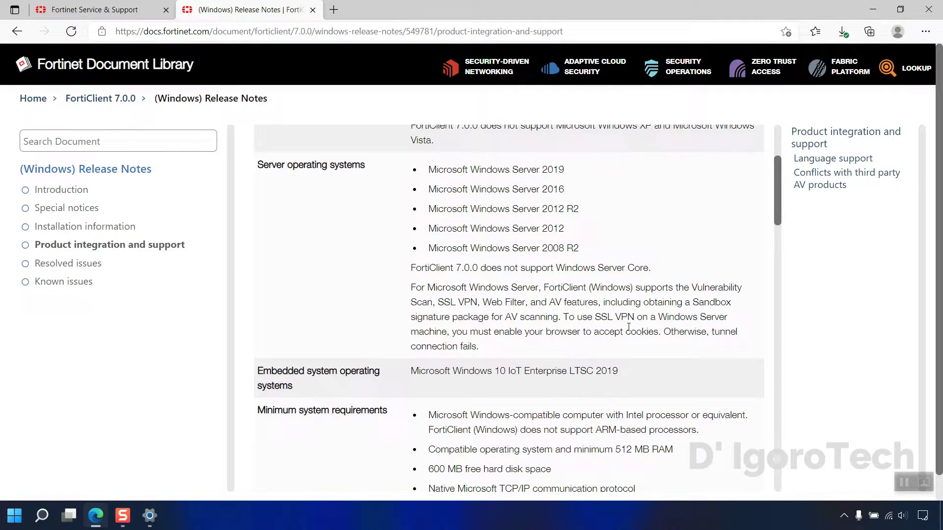
scroll(403, 323, "down", 5)
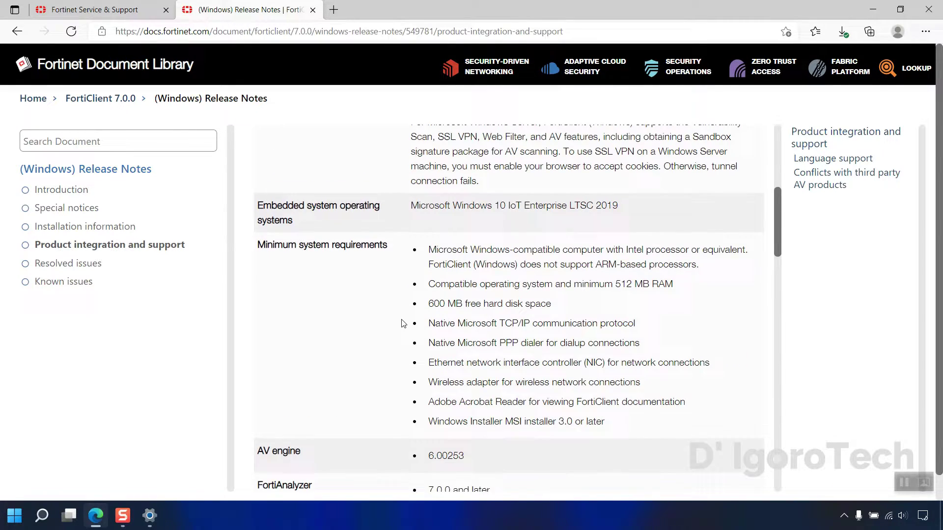
scroll(403, 323, "up", 1)
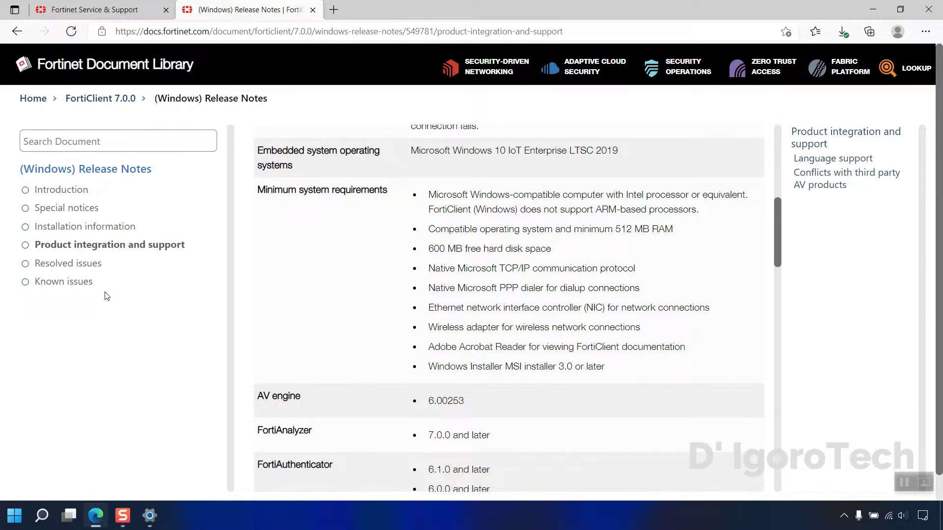
left_click(77, 265)
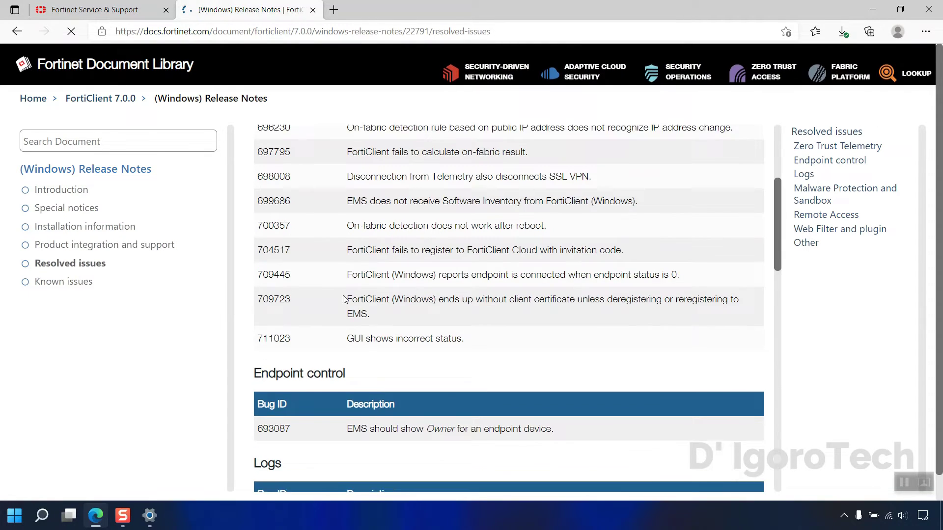
left_click(86, 284)
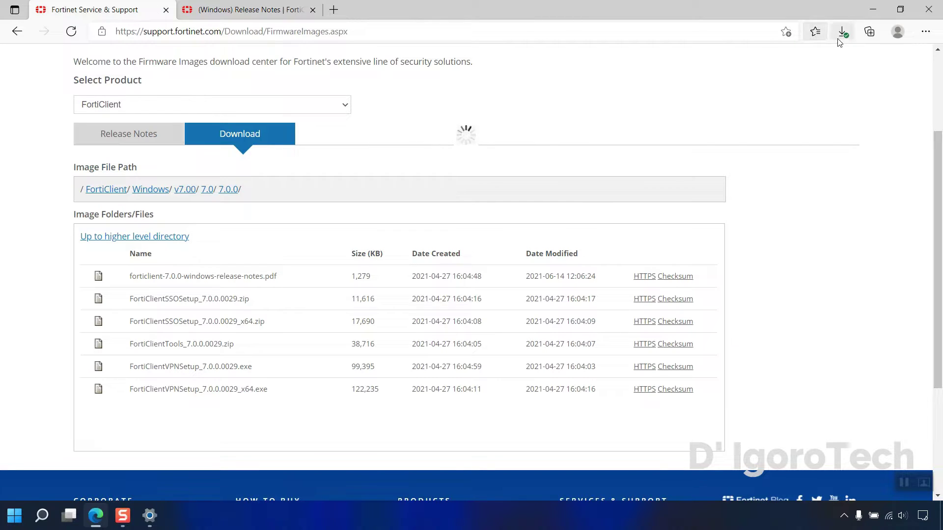
Open the Downloads folder, close Settings, and run FortiClientVPNSetup_7.0.0.0029_x64.exe.
left_click(841, 33)
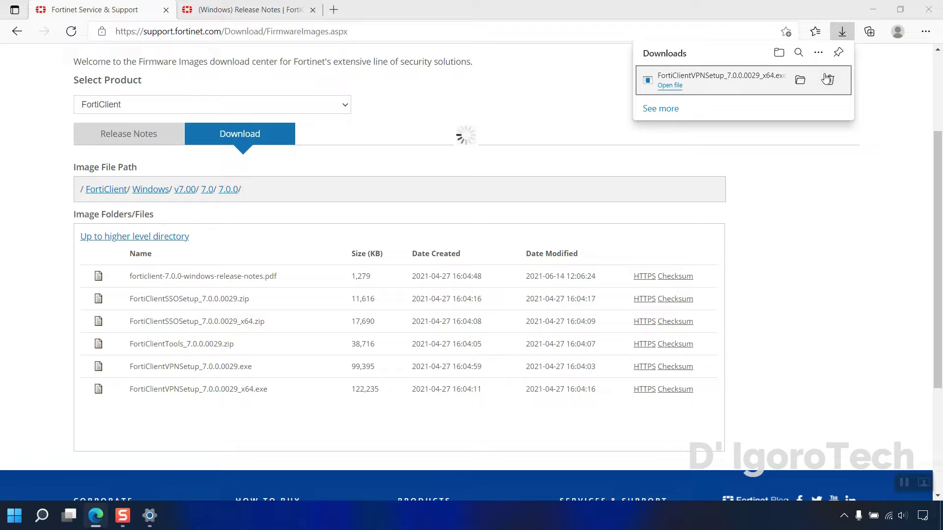
left_click(799, 80)
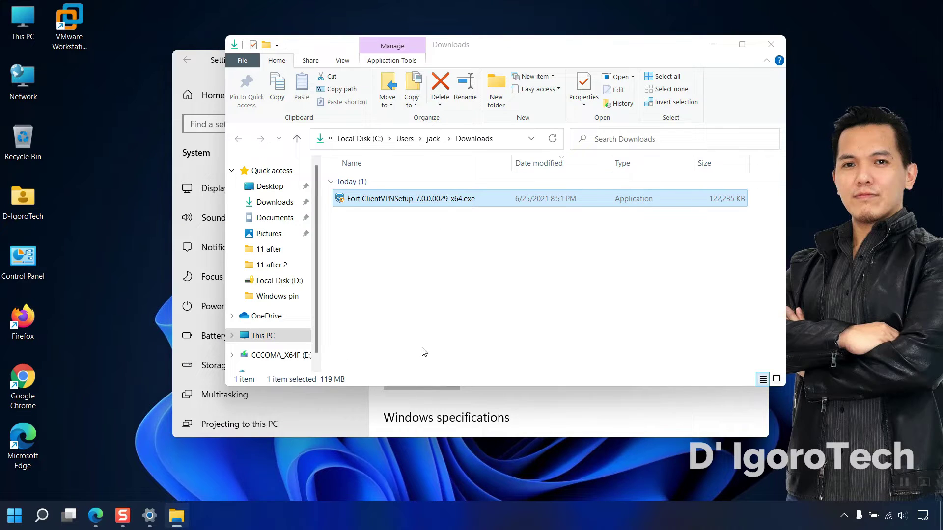
left_click(413, 428)
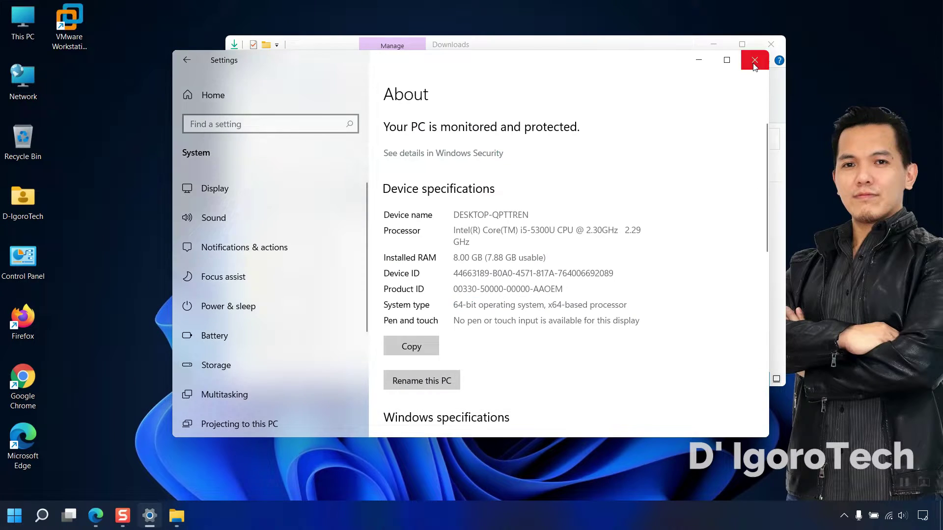
left_click(751, 58)
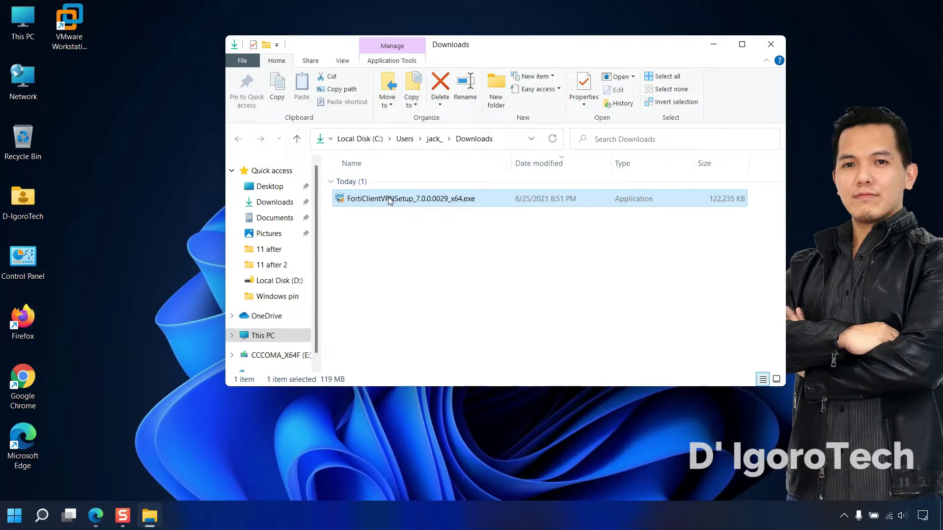
key("Return")
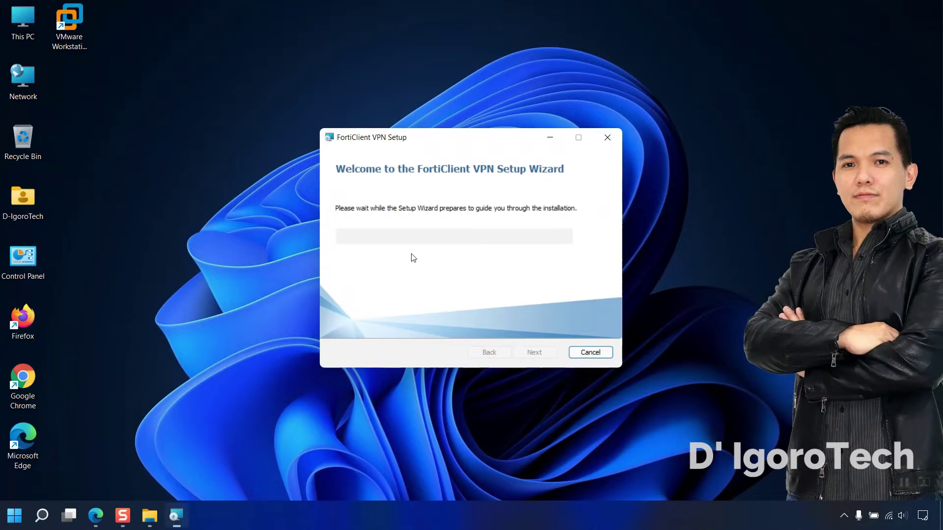
Accept the licence and install FortiClient VPN into C:\Program Files\Fortinet\FortiClient\.
left_click(340, 352)
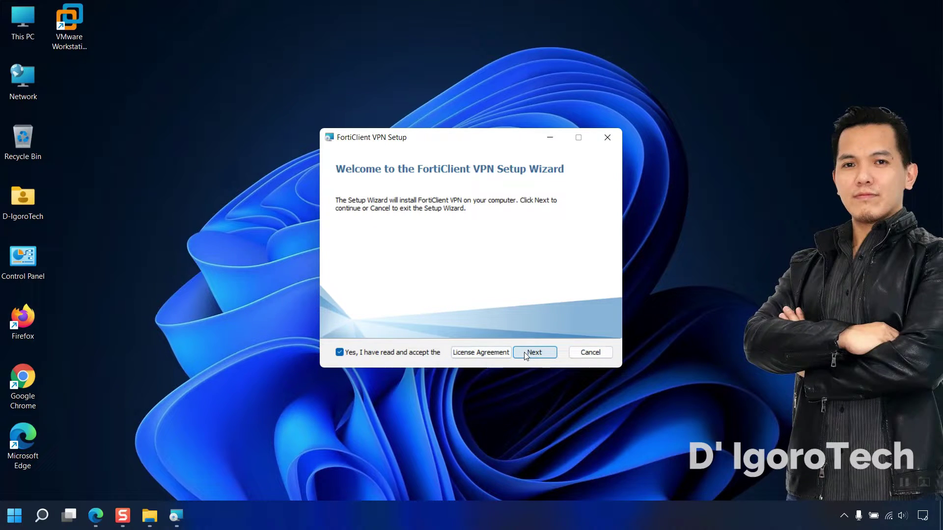
left_click(526, 354)
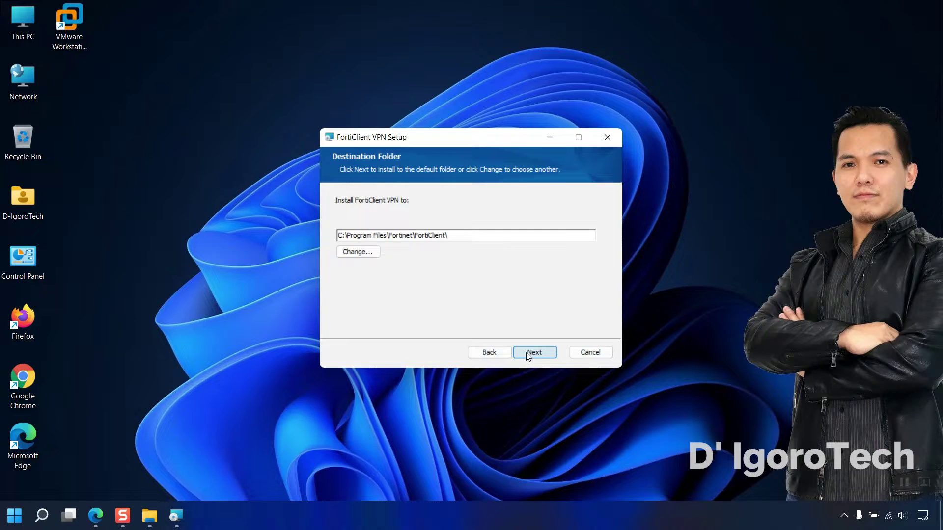
left_click(526, 353)
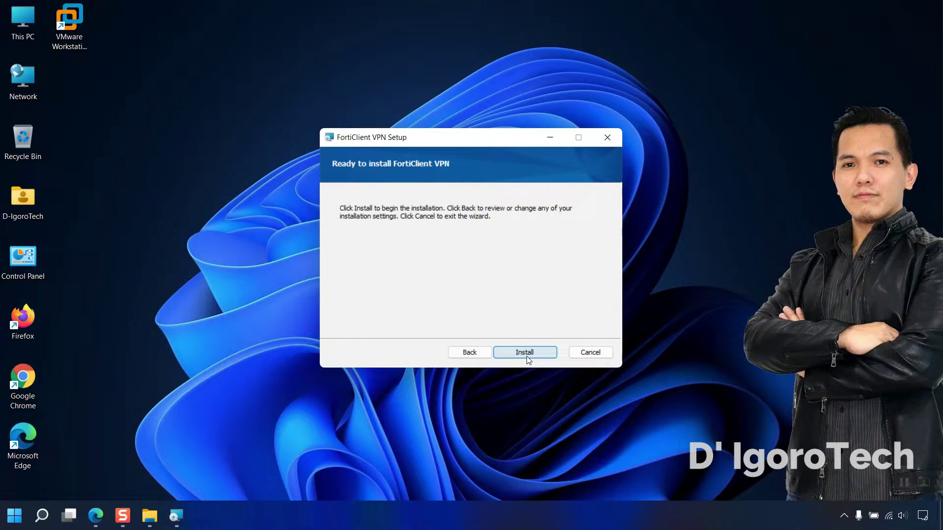
left_click(527, 353)
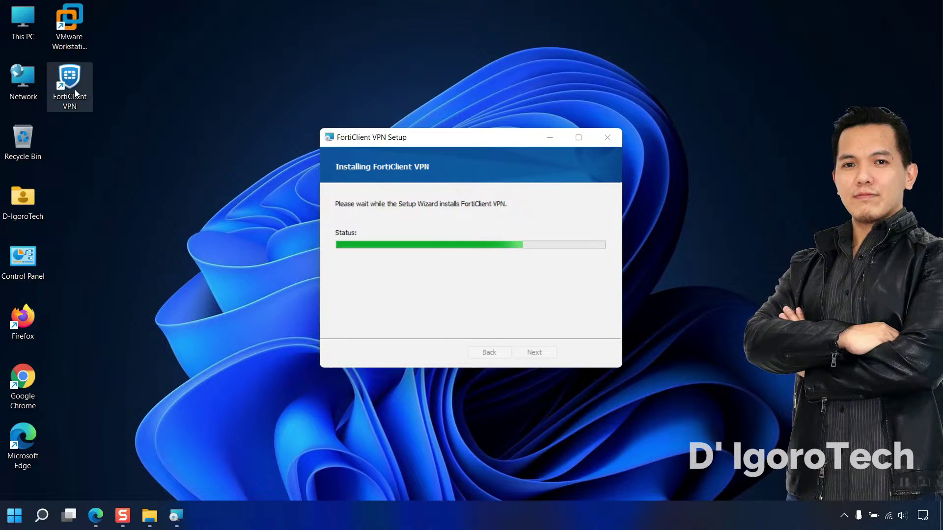
left_click(75, 93)
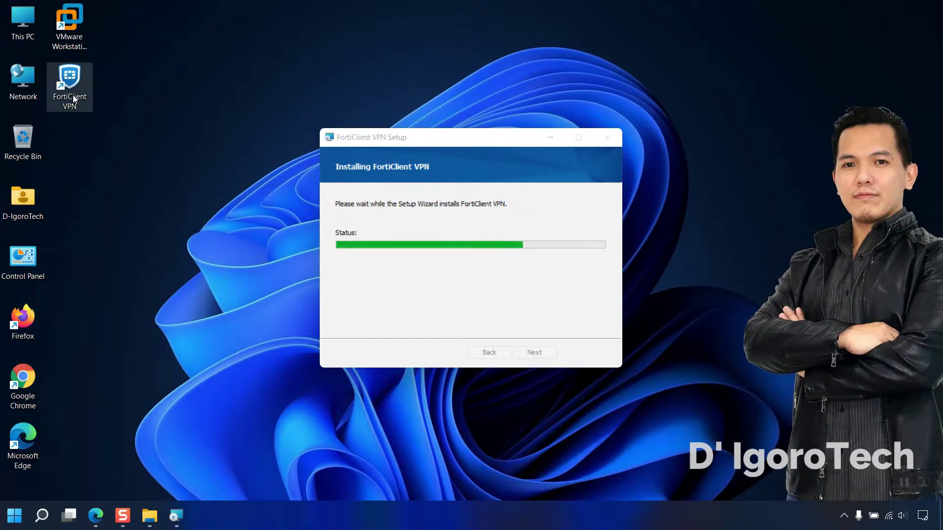
left_click(844, 516)
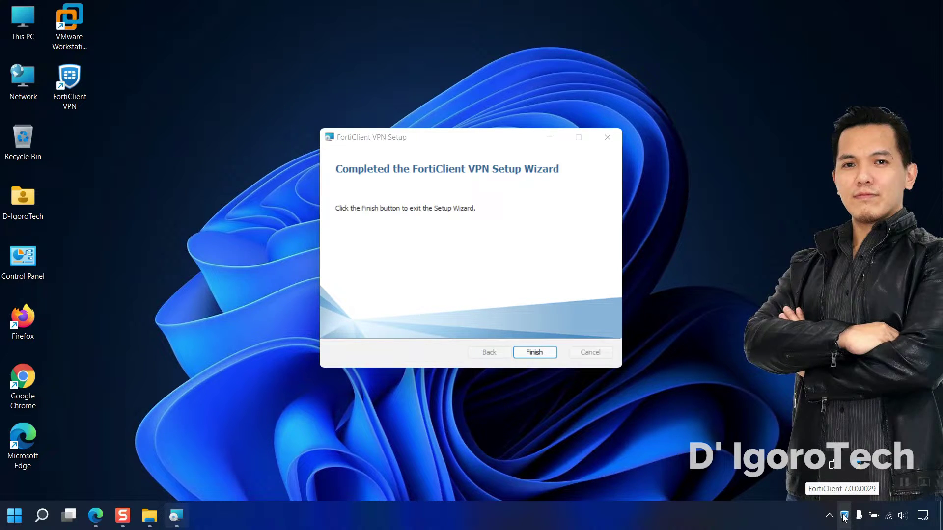
Finish setup, launch FortiClient VPN from its desktop shortcut, and accept the free-software acknowledgement.
left_click(535, 352)
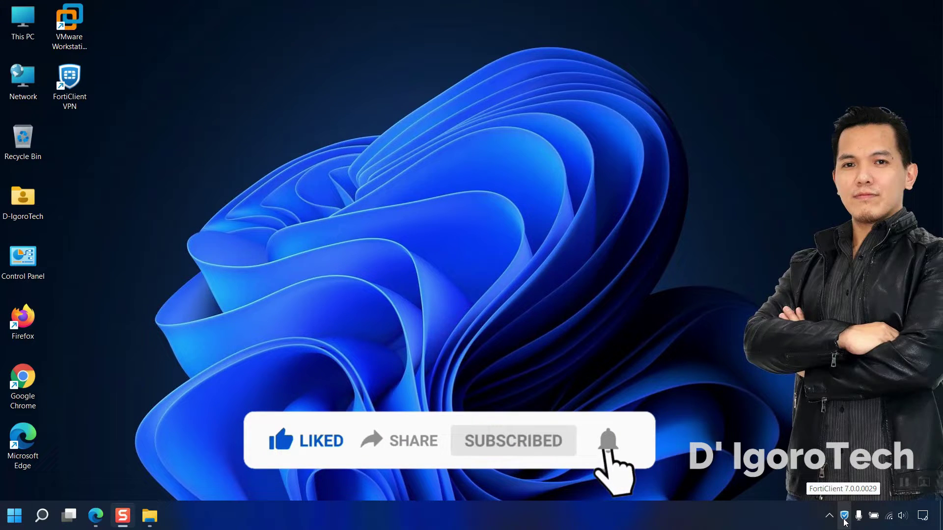
double_click(67, 108)
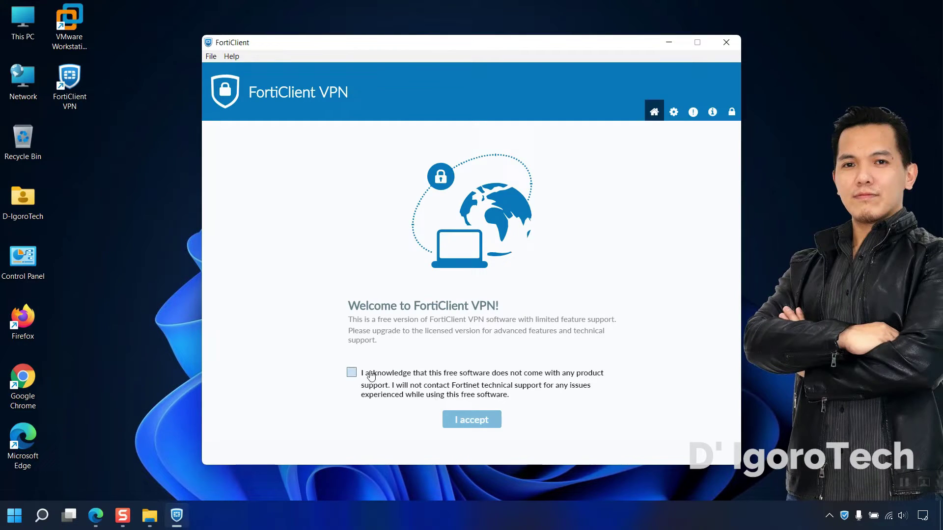
left_click(352, 373)
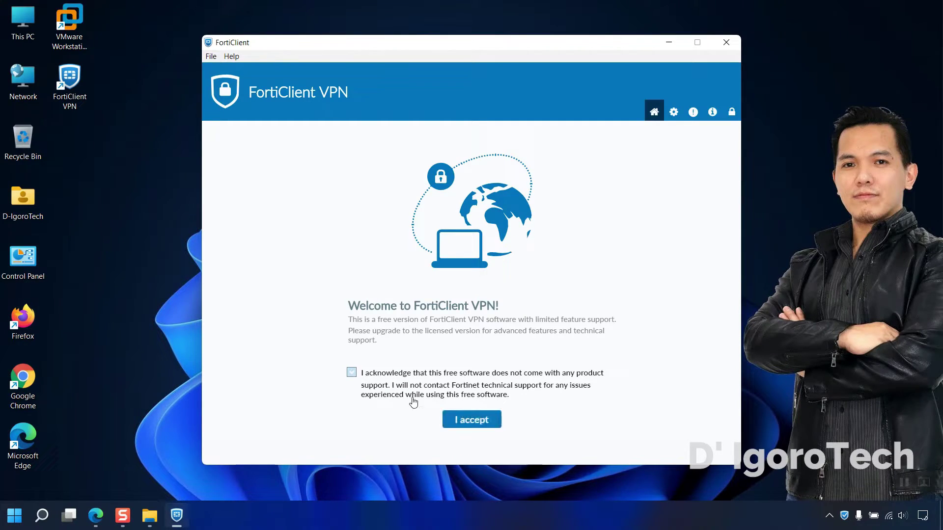
left_click(460, 423)
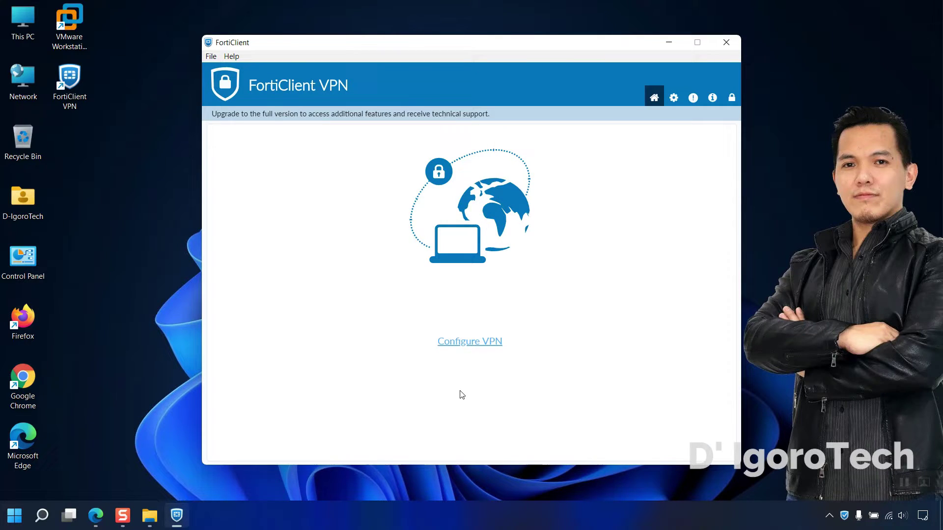
Start a new VPN connection, look at the IPsec VPN settings, then switch back to SSL-VPN.
left_click(470, 344)
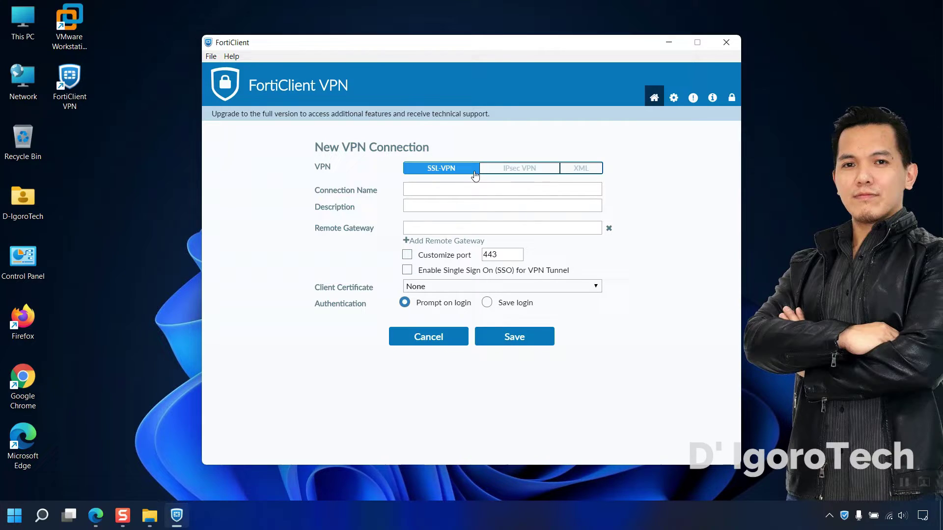
left_click(517, 169)
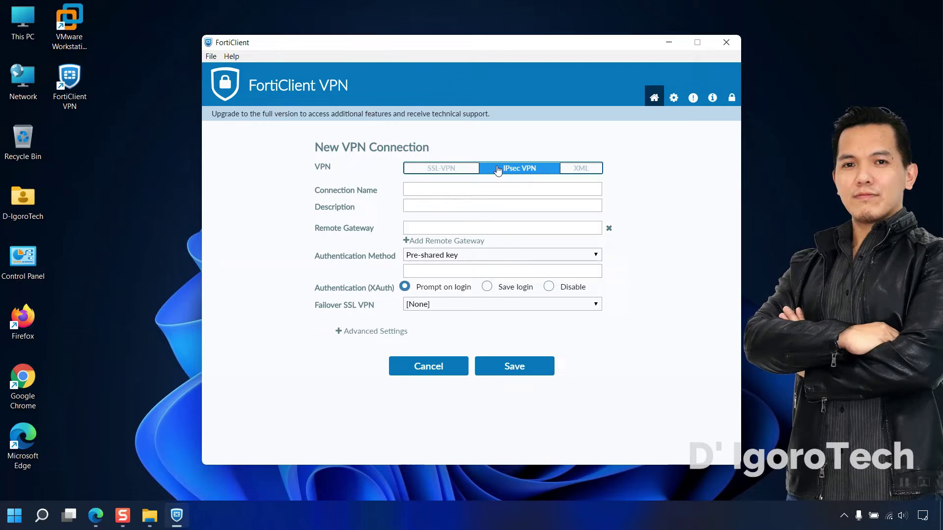
left_click(448, 172)
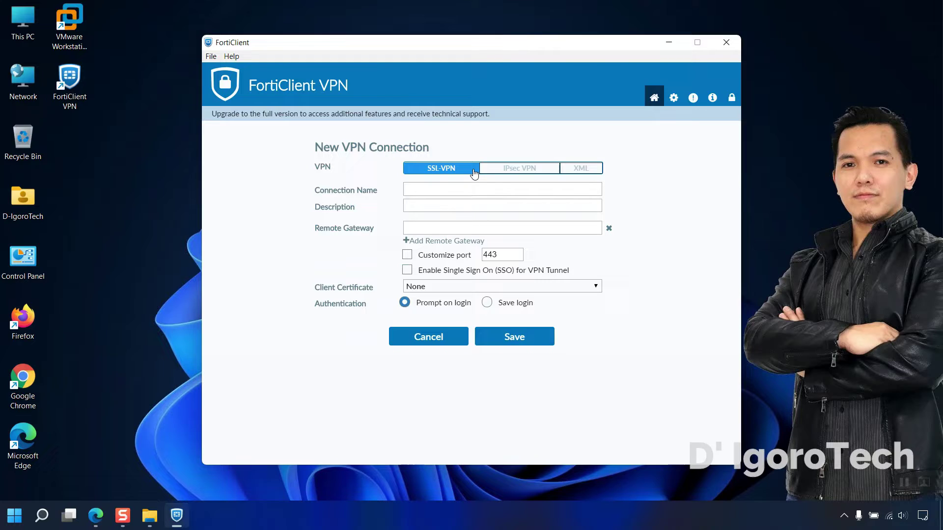
Confirm version 7.0.0.0029 on the About page, then go back to the home page.
left_click(712, 100)
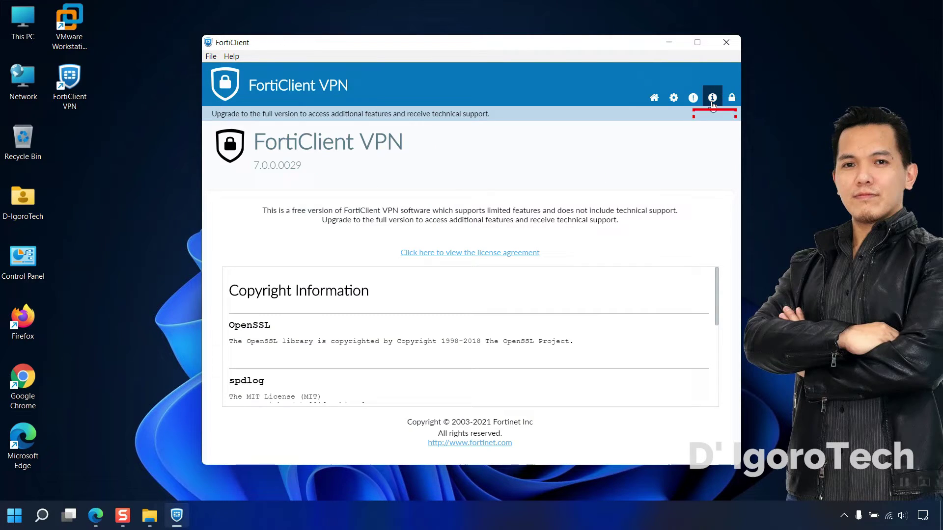
left_click_drag(253, 165, 309, 162)
left_click(307, 174)
left_click(654, 97)
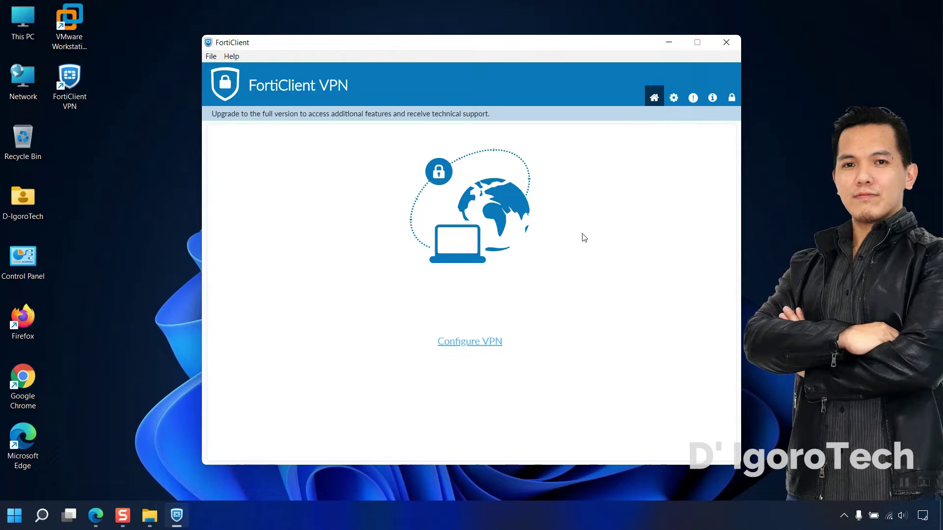
Start a new connection named 'My Company' with remote gateway digorotech.fortiddns.com.
left_click(479, 343)
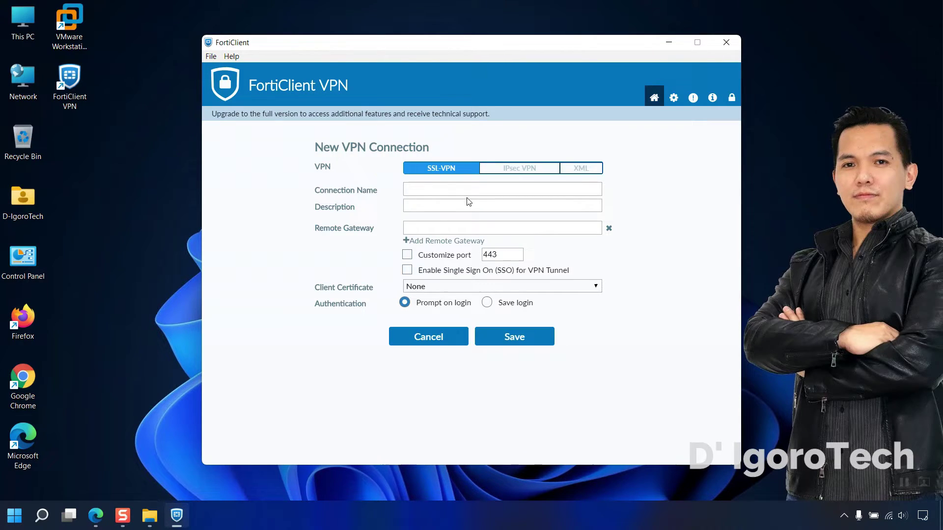
left_click(514, 190)
type("My Company")
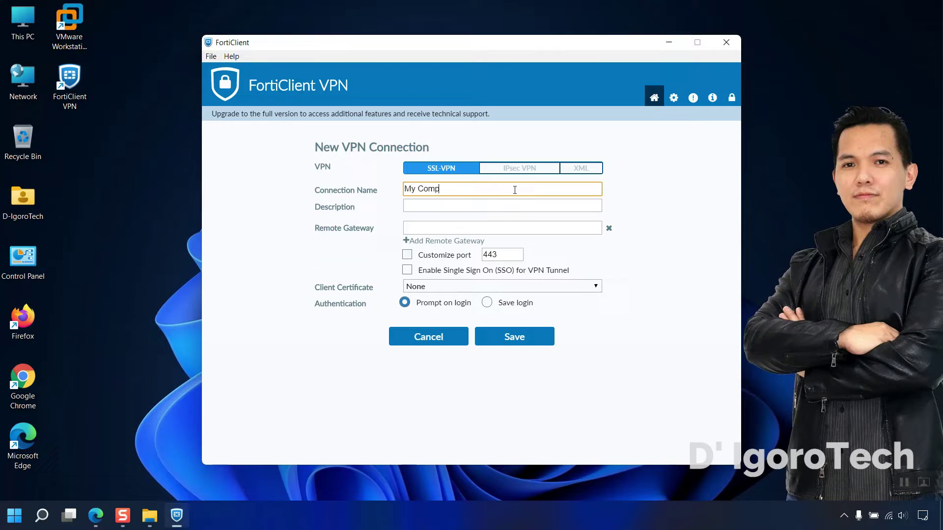
left_click(454, 208)
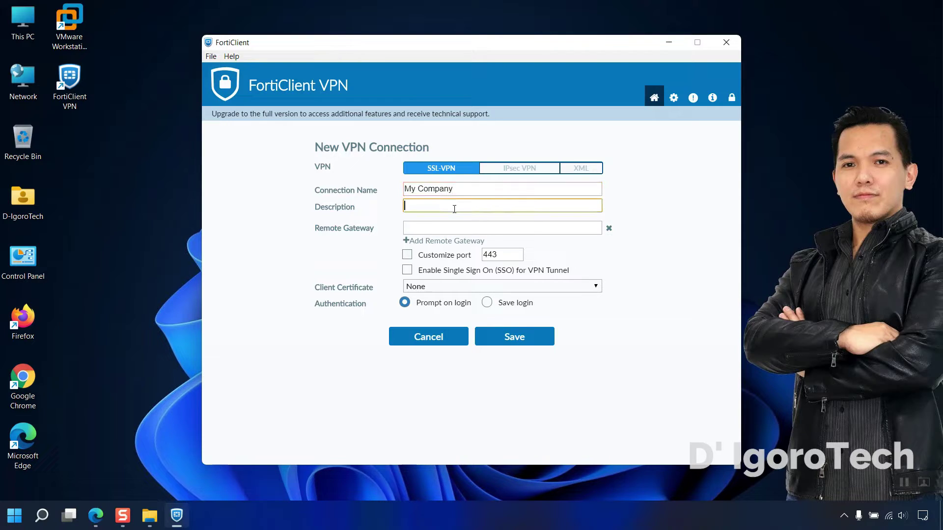
left_click(439, 229)
type("d")
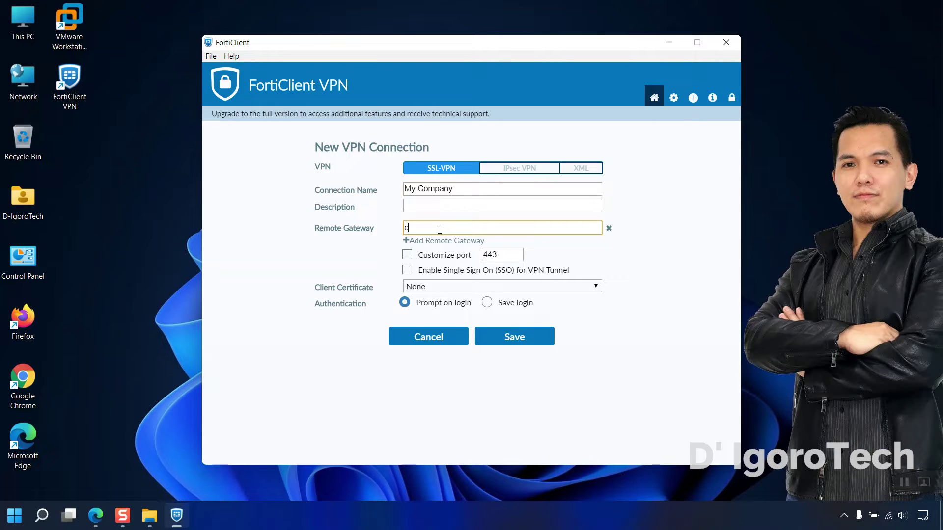
type("igorotech.fortiddns.com")
Set custom port 10443, enable Save login with the username, and save the connection.
left_click(408, 255)
left_click(485, 255)
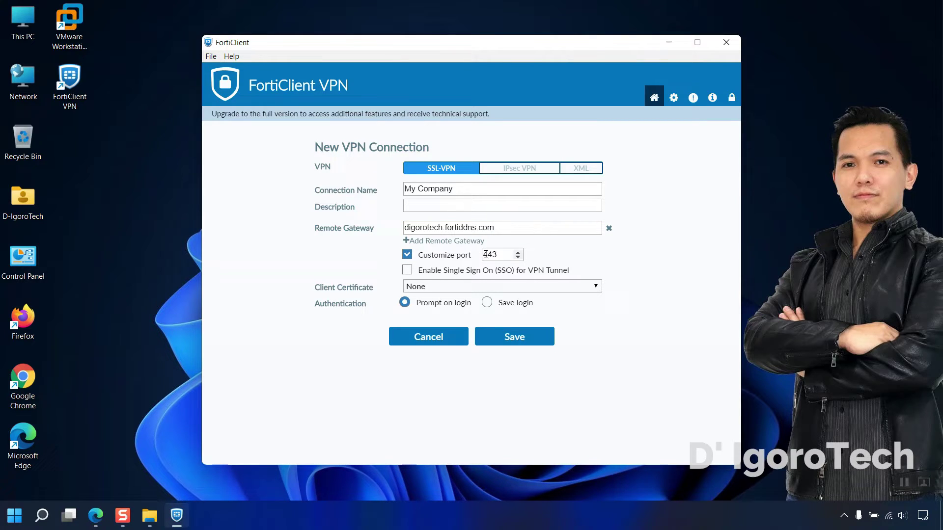
type("10")
left_click(487, 303)
left_click(471, 316)
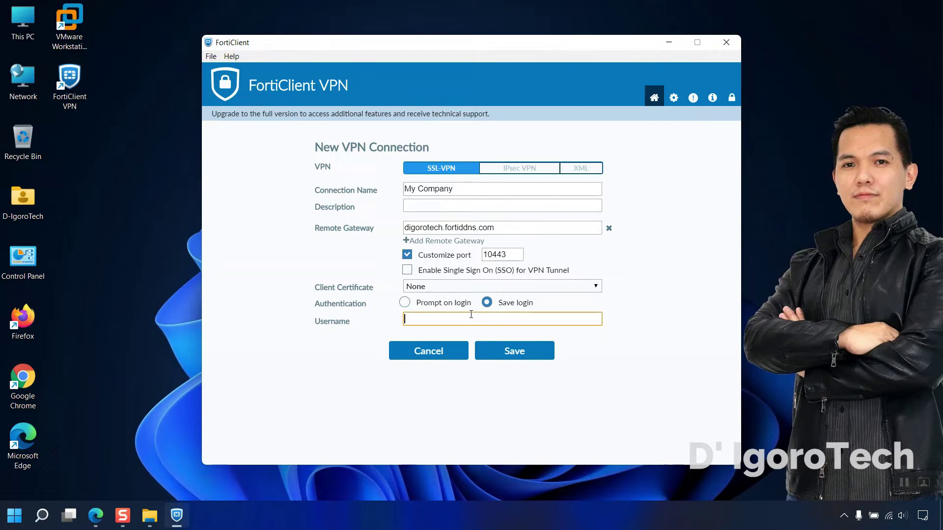
type("D-IgoroTech")
key("Return")
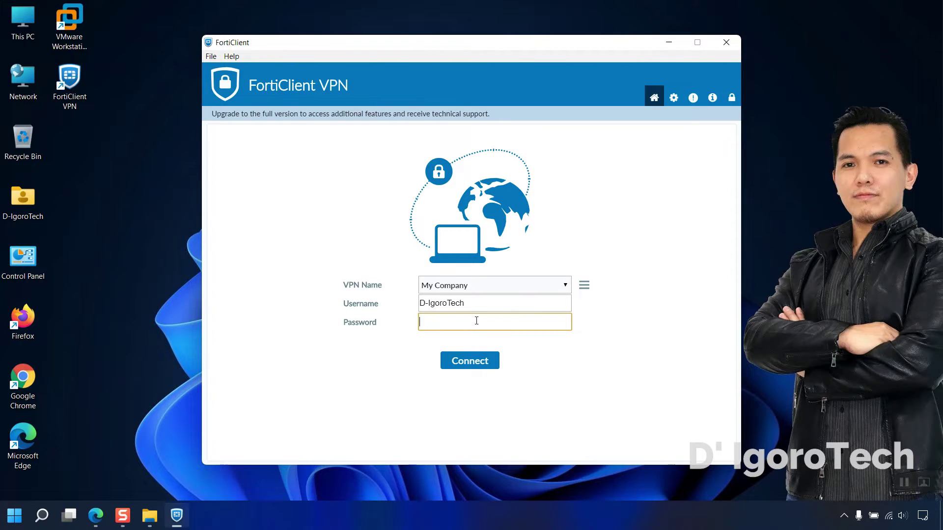
Connect with the password, accept the untrusted certificate, and review IP 10.212.134.201 and username.
type("•••••••")
left_click(471, 363)
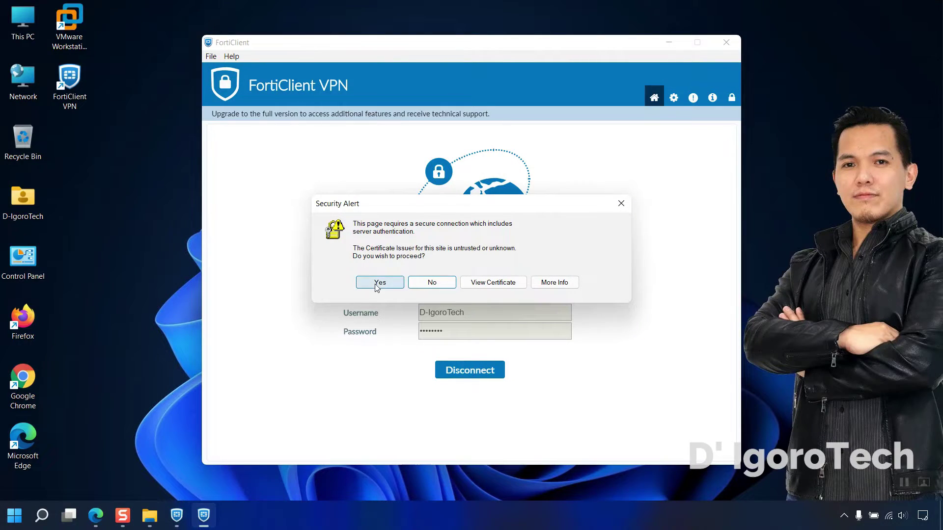
left_click(380, 283)
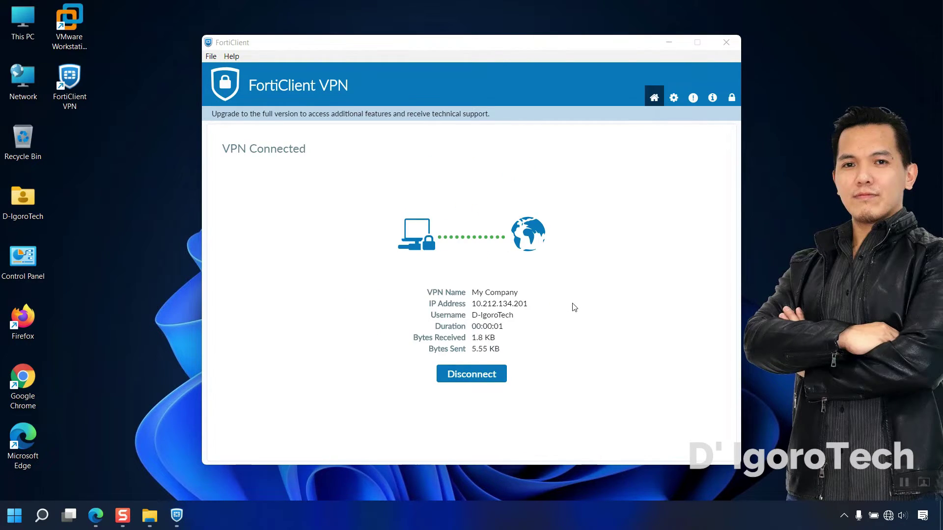
left_click(472, 292)
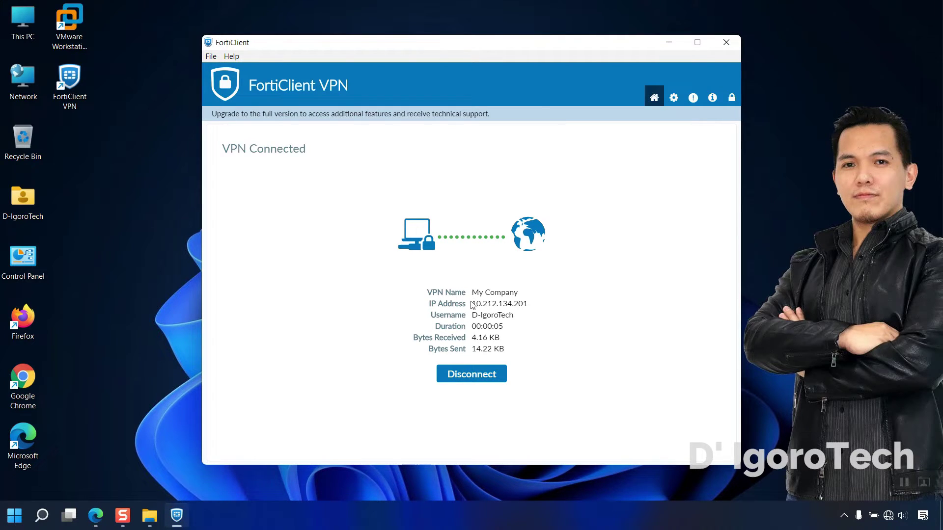
left_click_drag(472, 292, 530, 305)
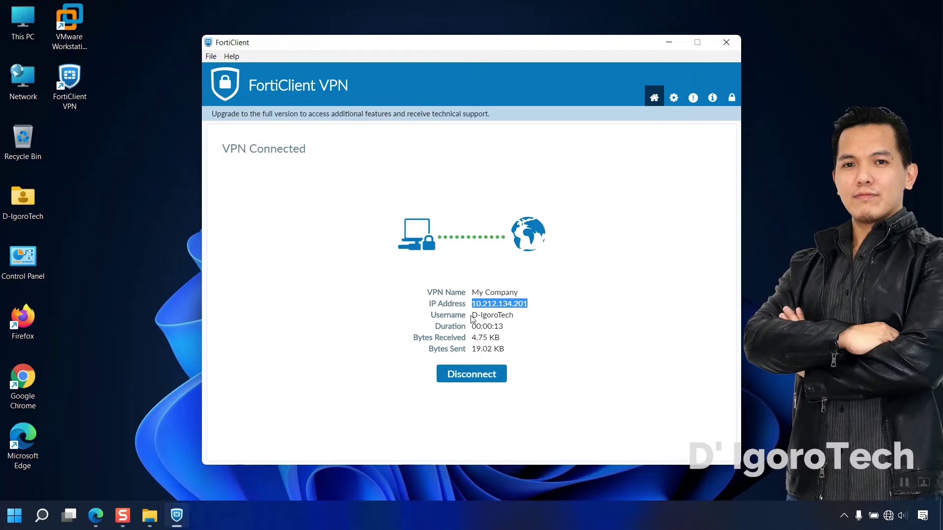
left_click_drag(472, 317, 518, 318)
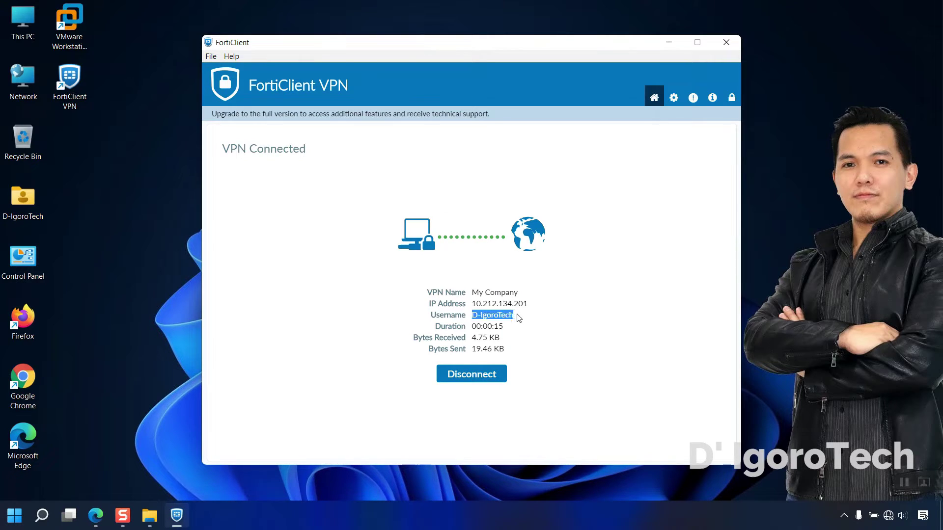
left_click(494, 326)
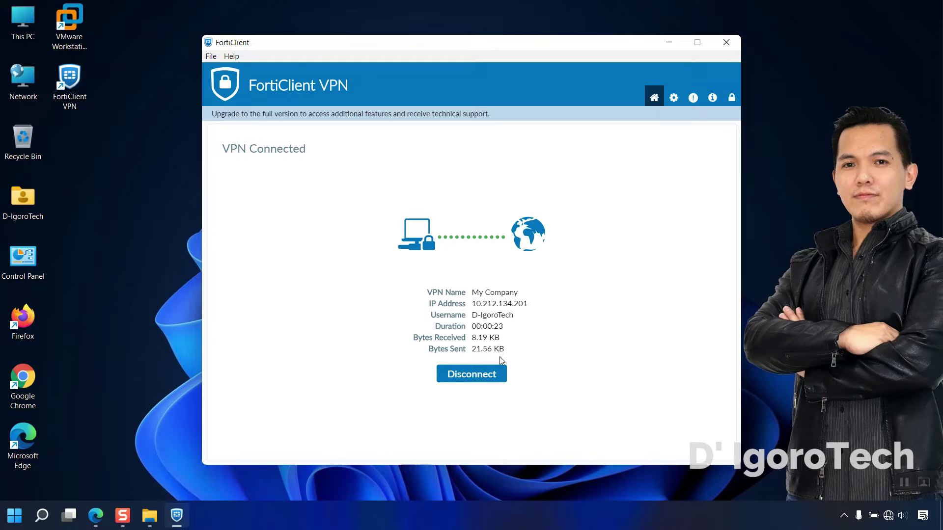
Disconnect from My Company and look over the new connection form's IPsec VPN settings.
left_click(484, 373)
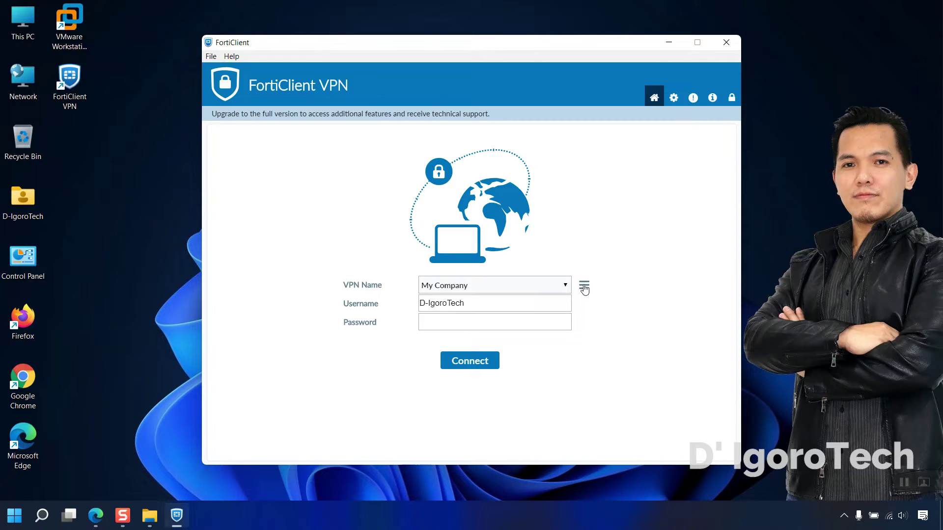
left_click(584, 288)
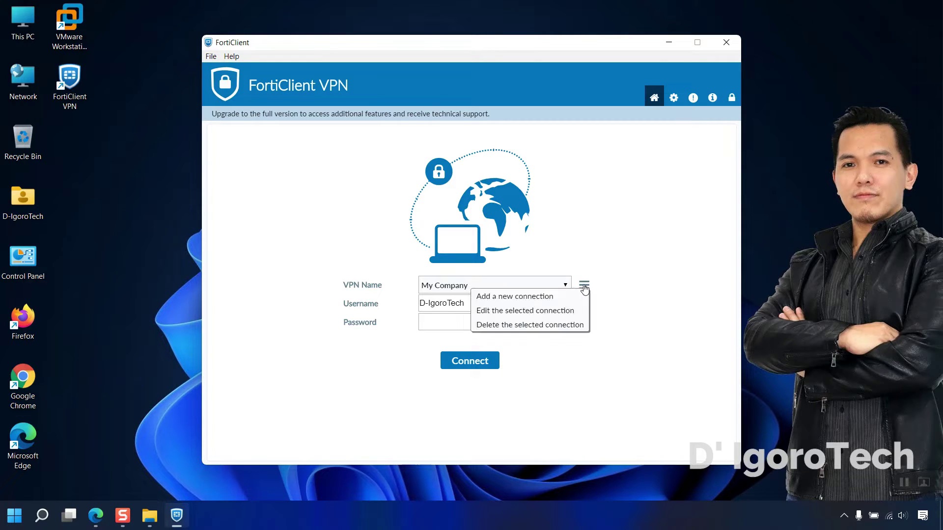
left_click(531, 298)
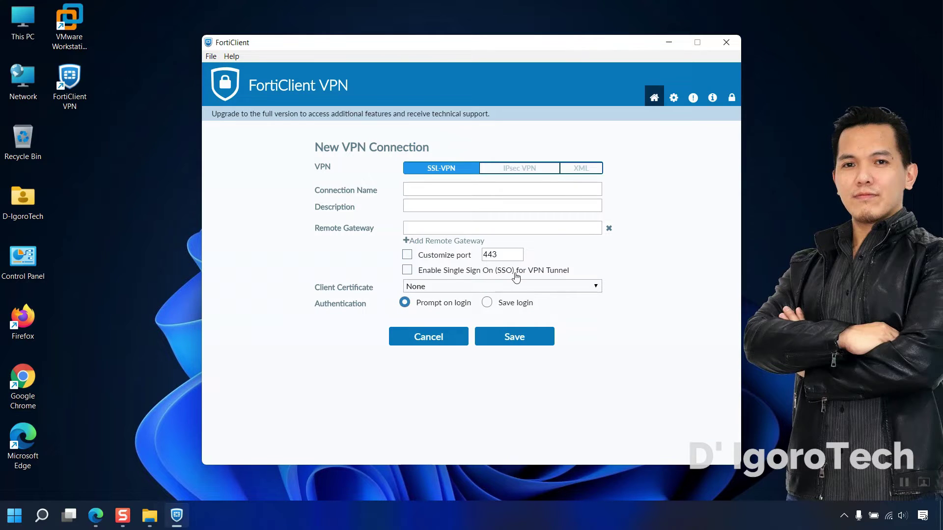
left_click(411, 191)
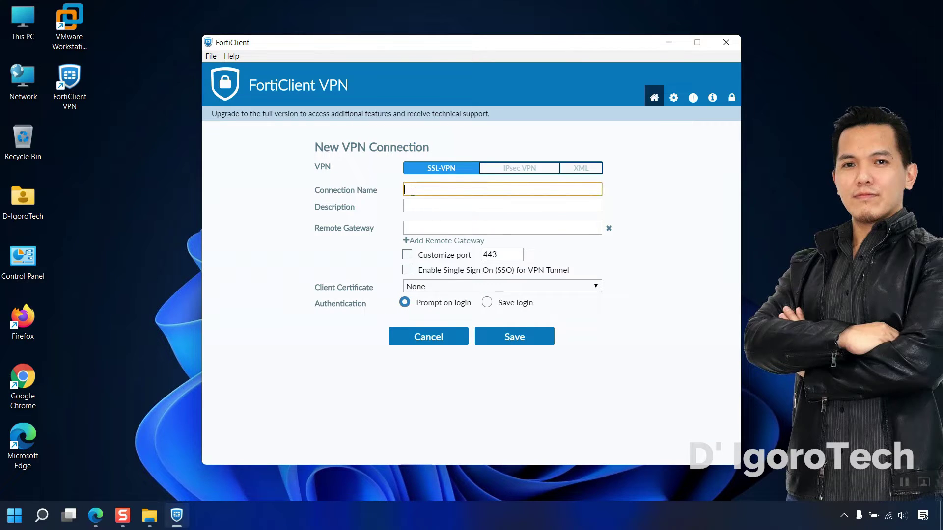
left_click(515, 169)
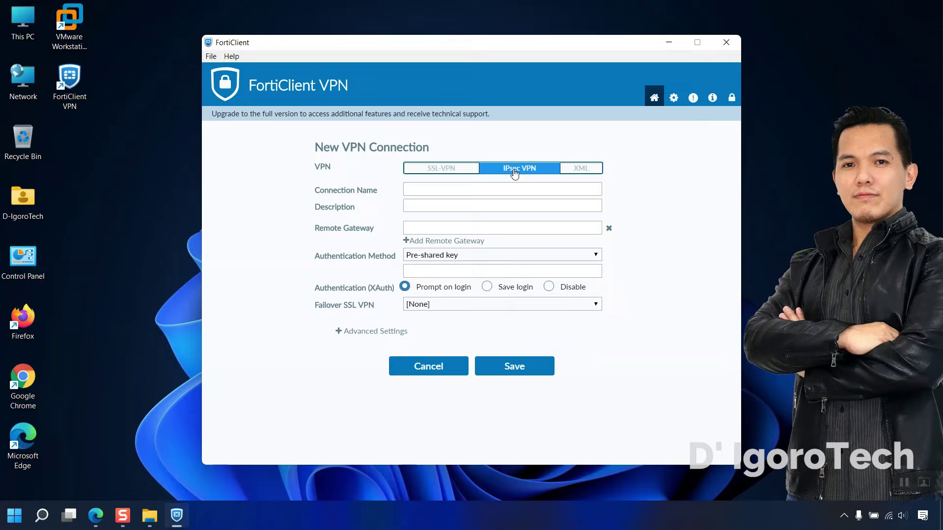
left_click(654, 97)
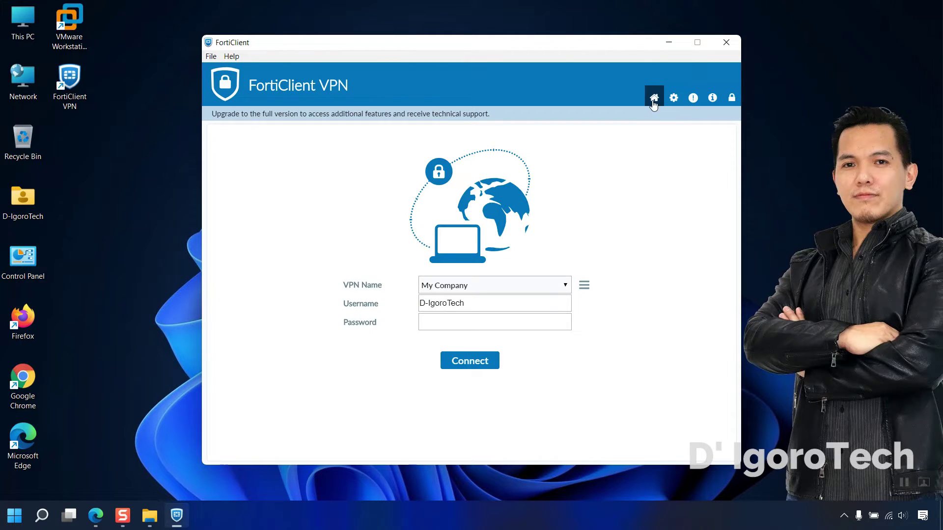
Review My Company's gateway and custom port in its edit form, then save it.
left_click(583, 288)
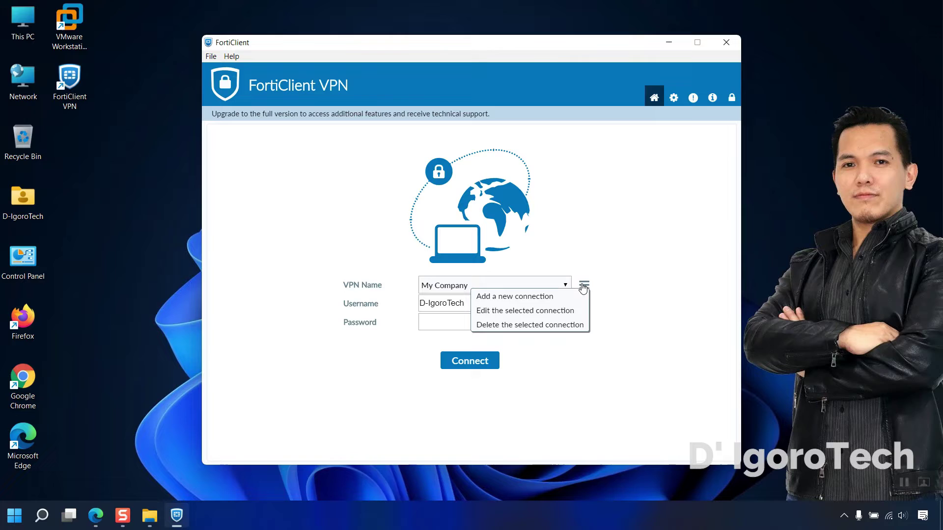
left_click(546, 309)
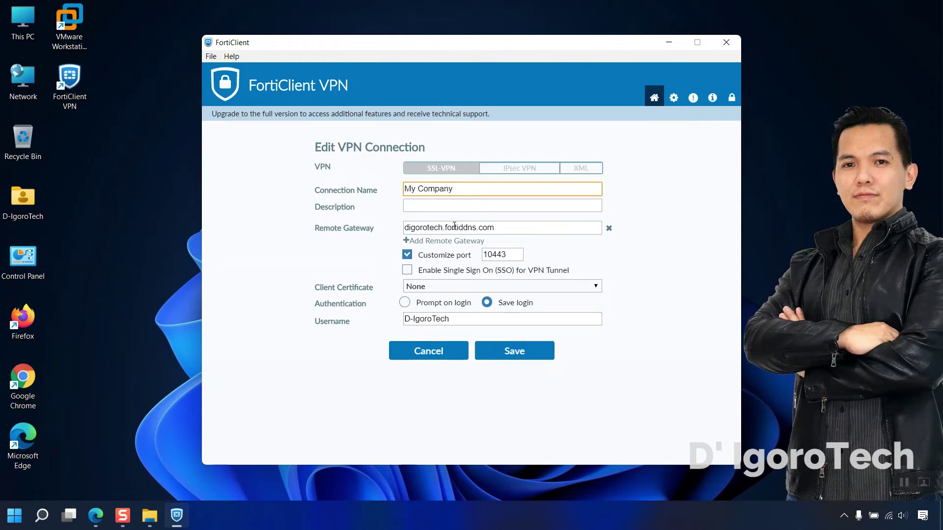
left_click(447, 227)
left_click(431, 258)
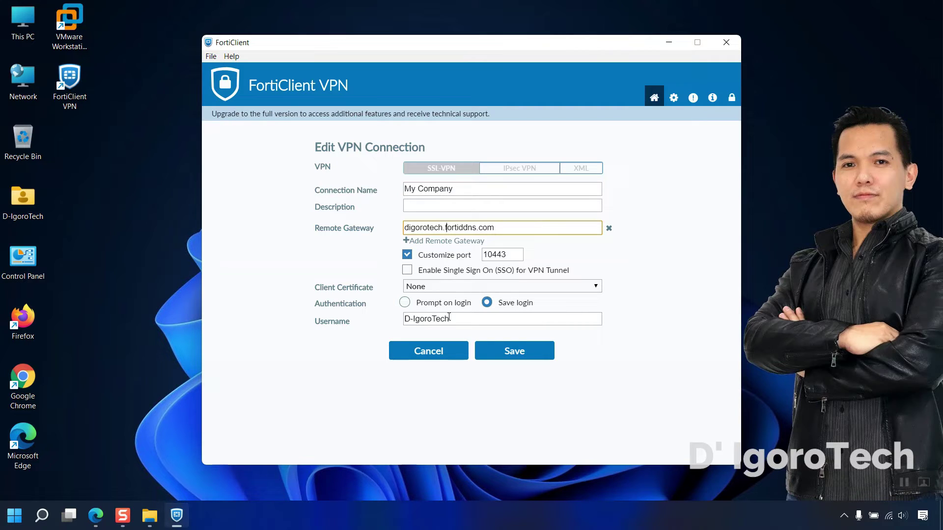
left_click(506, 353)
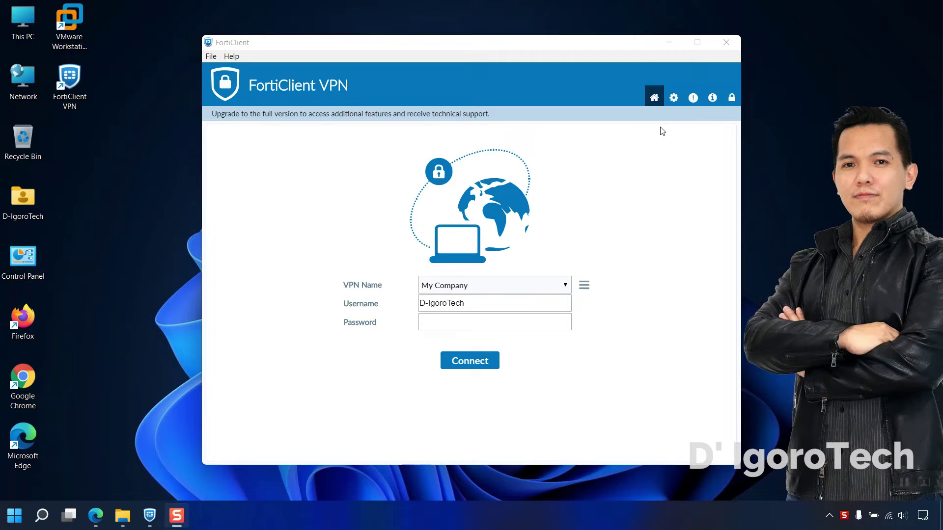
From settings, back up the configuration to the desktop as 'FortiClient Backup'.
left_click(674, 100)
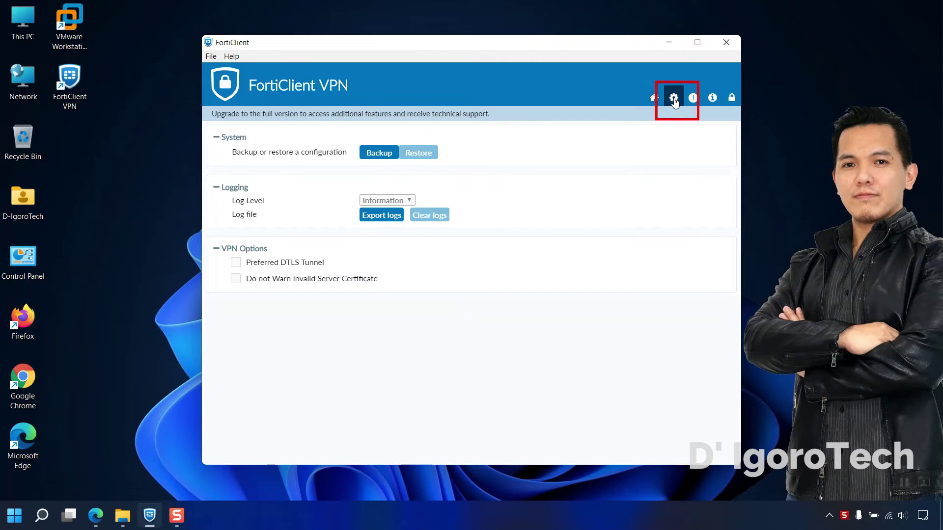
left_click(379, 154)
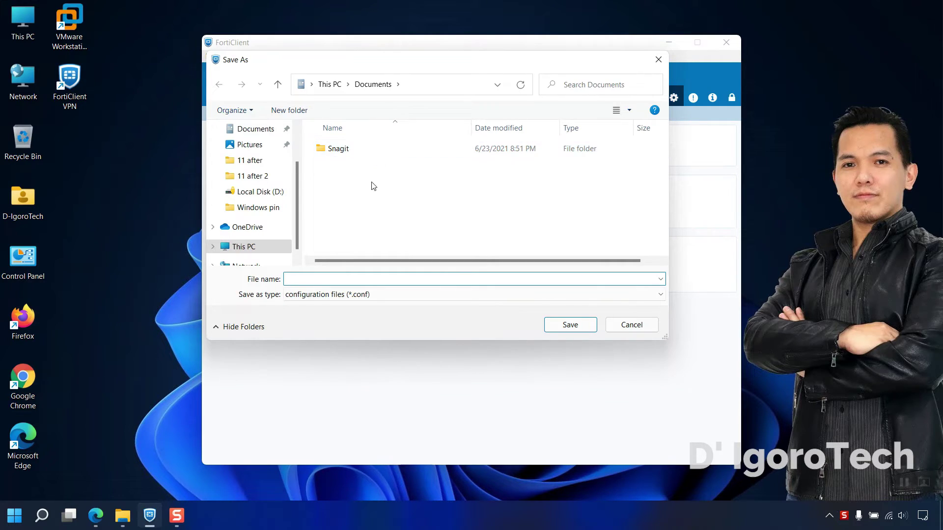
scroll(260, 196, "up", 2)
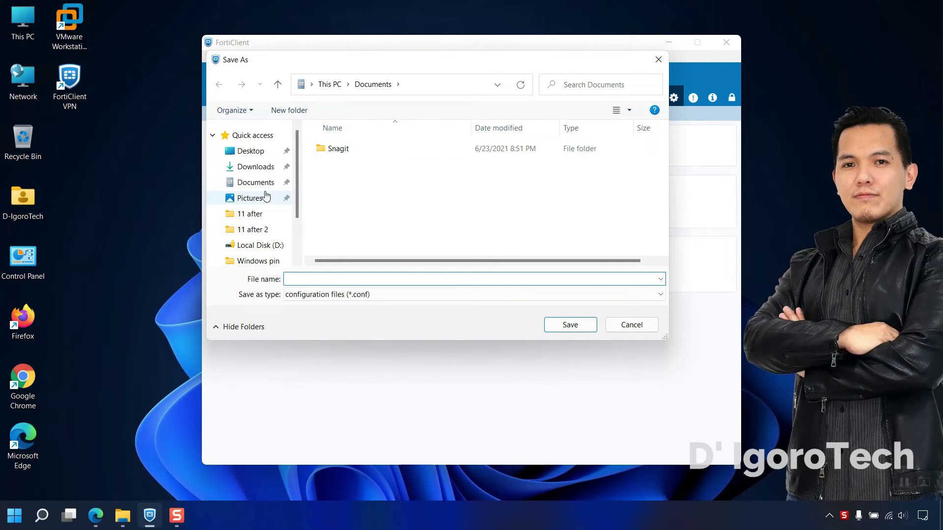
left_click(251, 157)
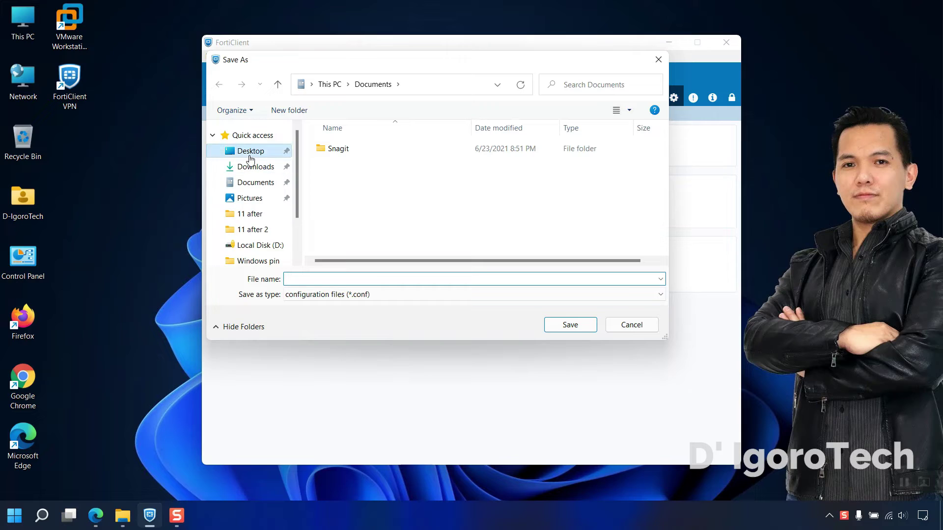
left_click(311, 278)
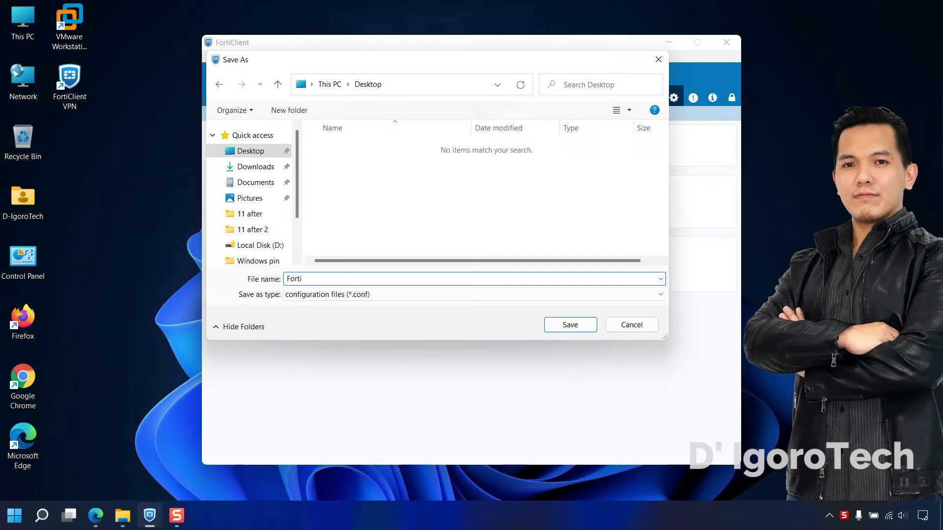
type("FortiClient Backup")
left_click(562, 330)
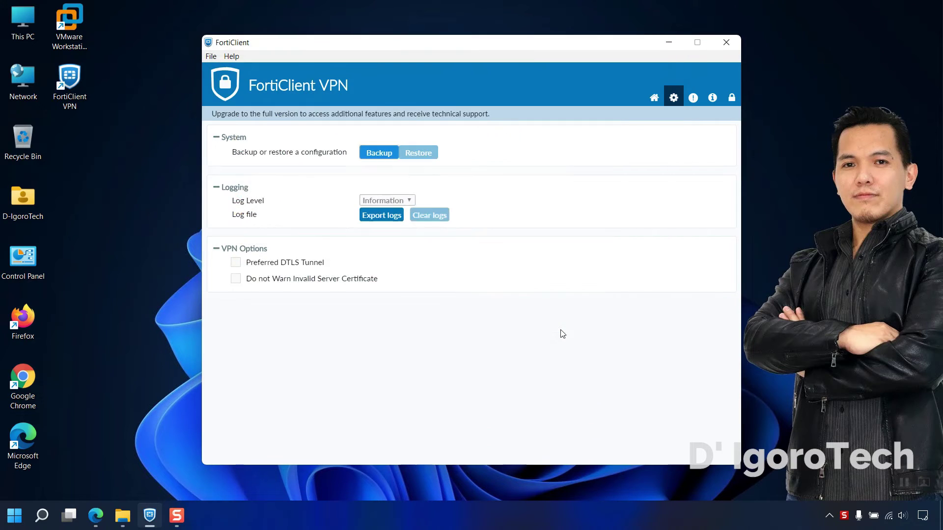
Protect the backup with a password and dismiss the success message.
left_click(401, 212)
type("•••••••")
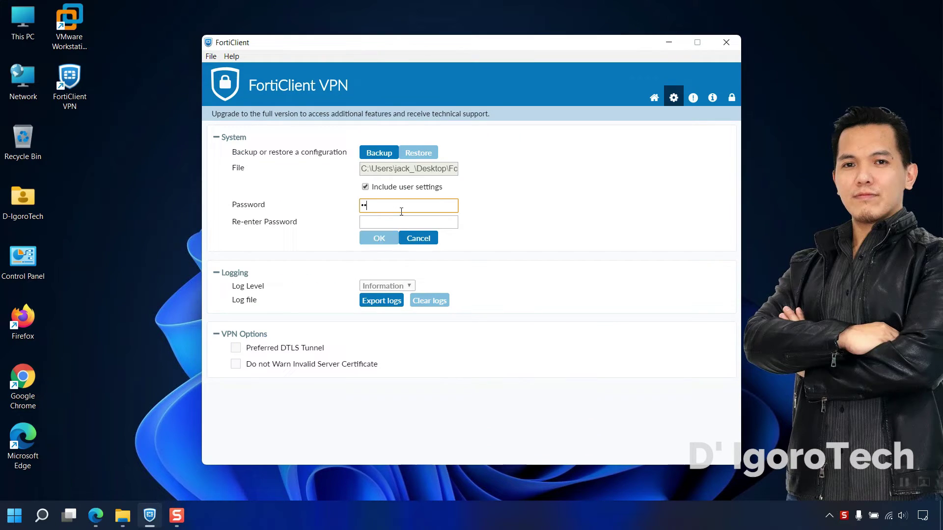
key("Tab")
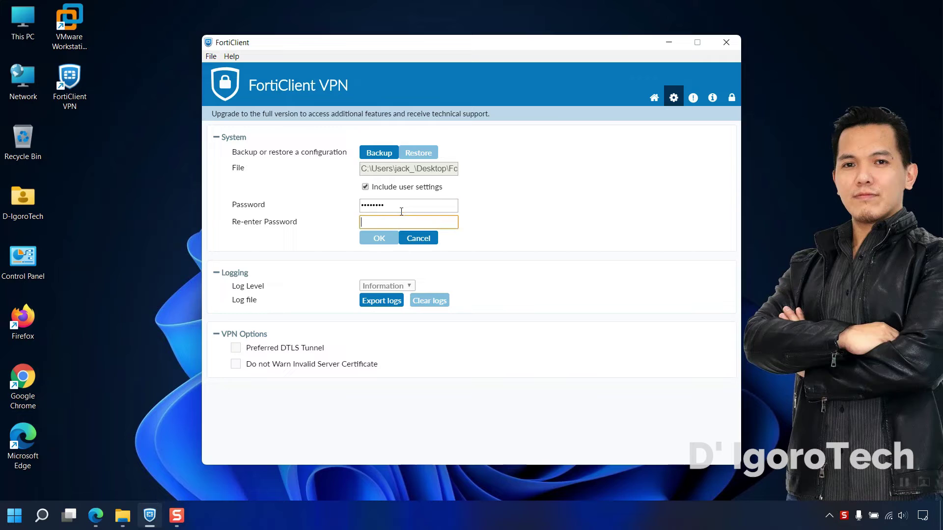
type("••••••••")
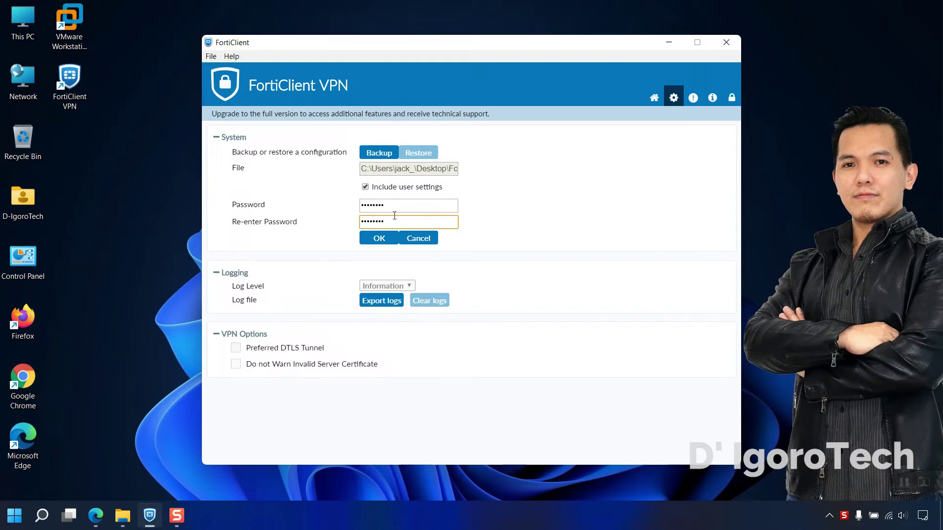
left_click(384, 239)
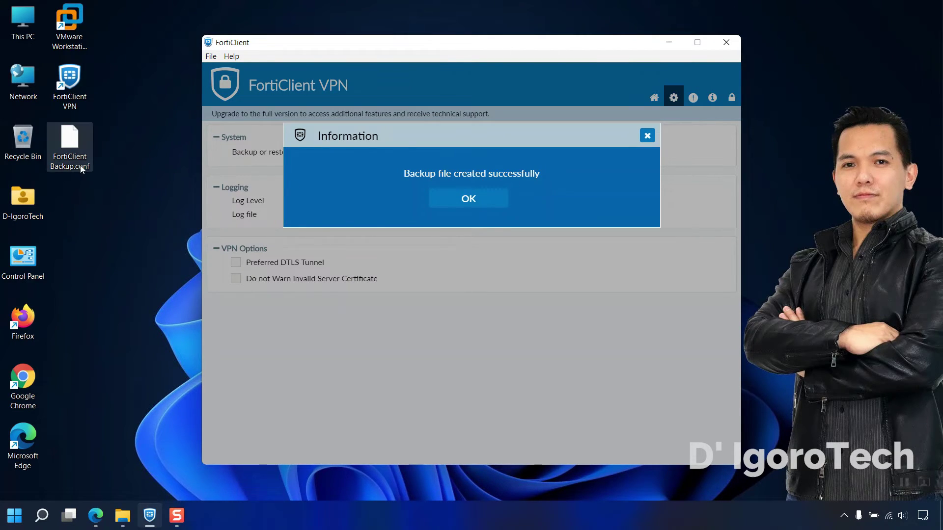
left_click(78, 165)
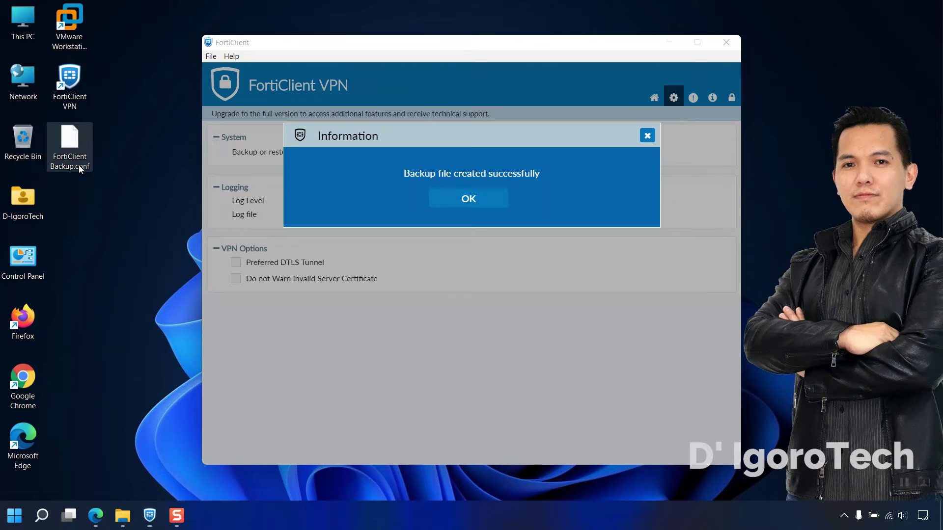
left_click(468, 199)
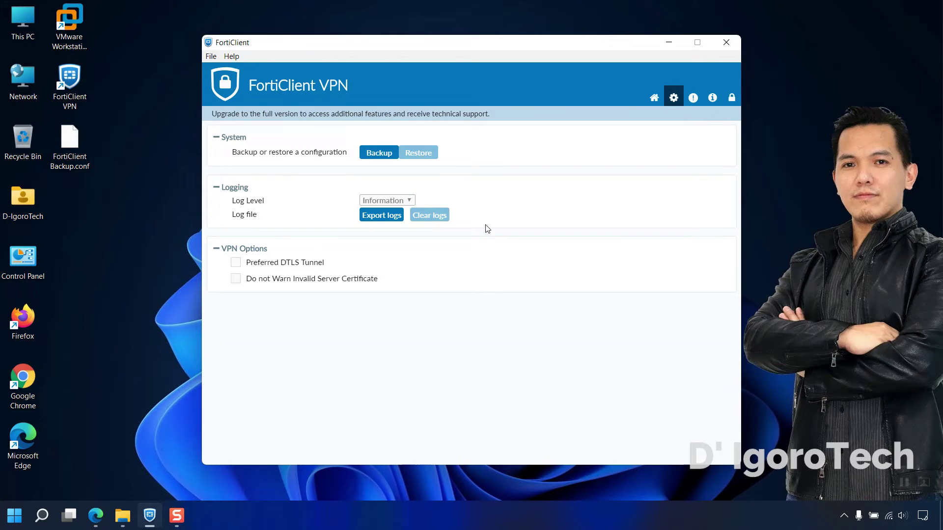
Delete the My Company connection from the connect page.
left_click(77, 170)
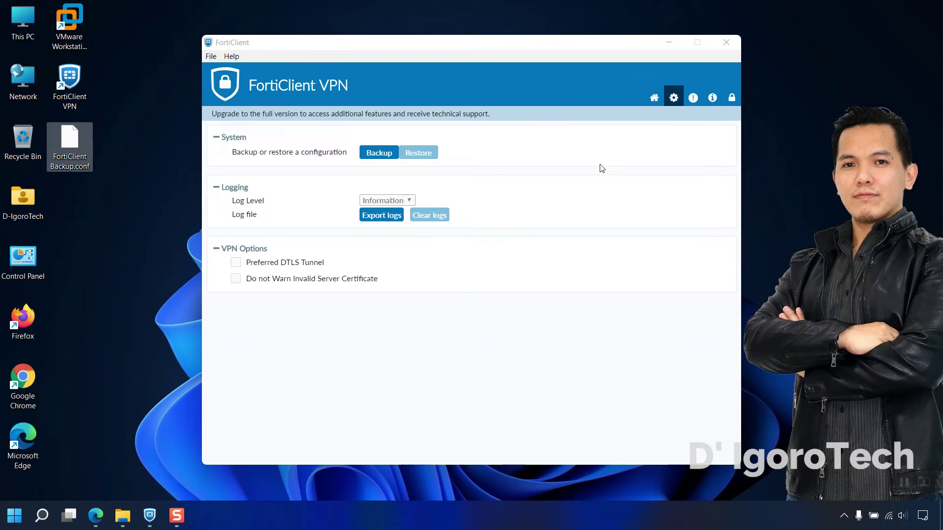
left_click(654, 99)
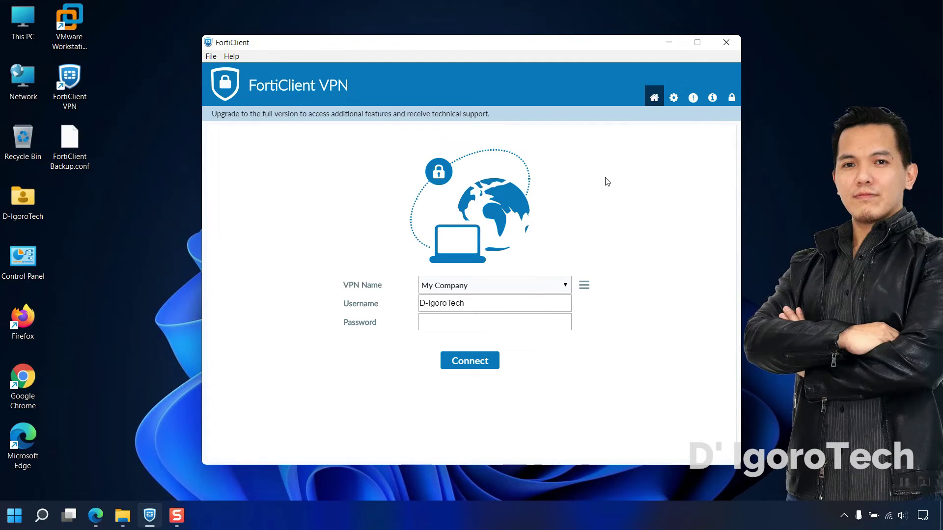
left_click(586, 289)
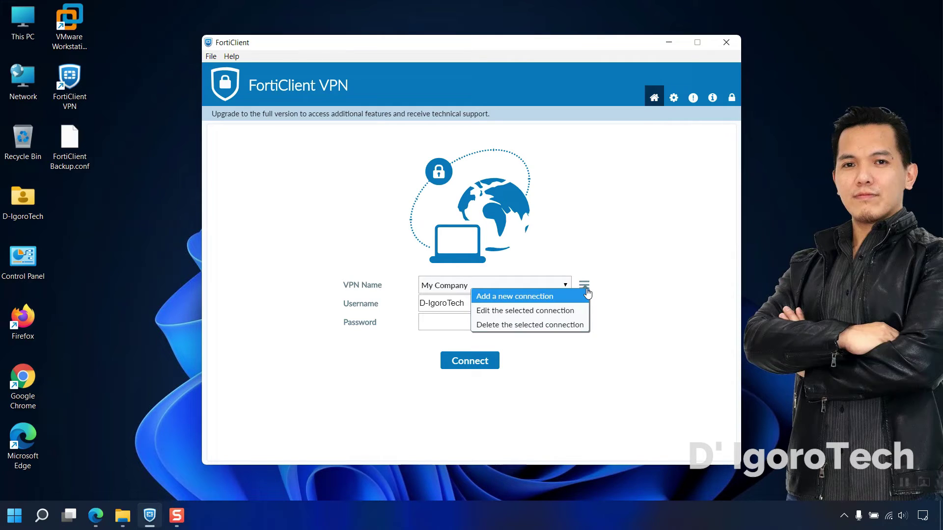
left_click(526, 325)
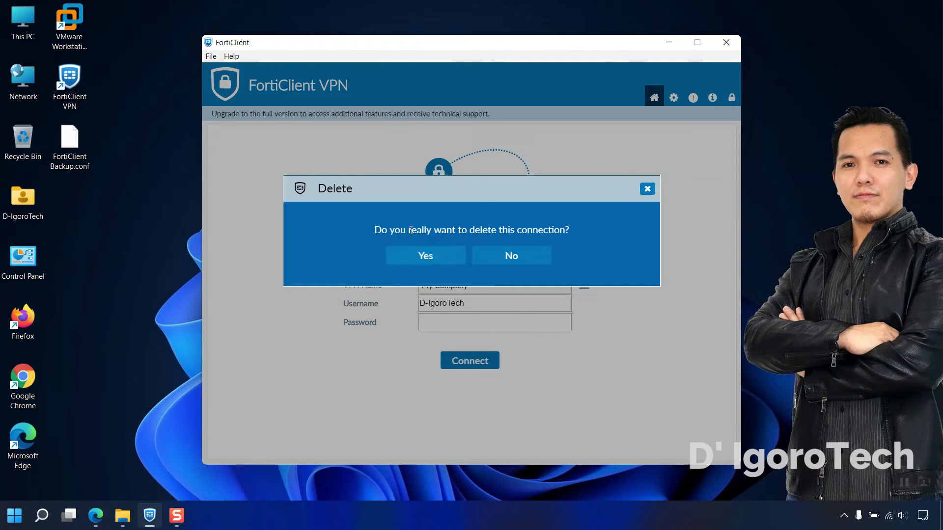
left_click(435, 261)
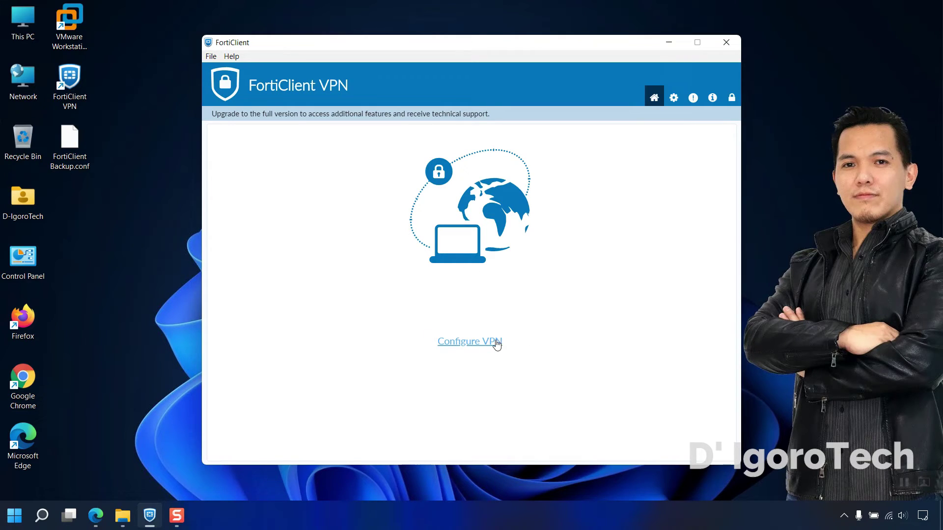
Open a blank New VPN Connection form set to SSL-VPN.
left_click(482, 346)
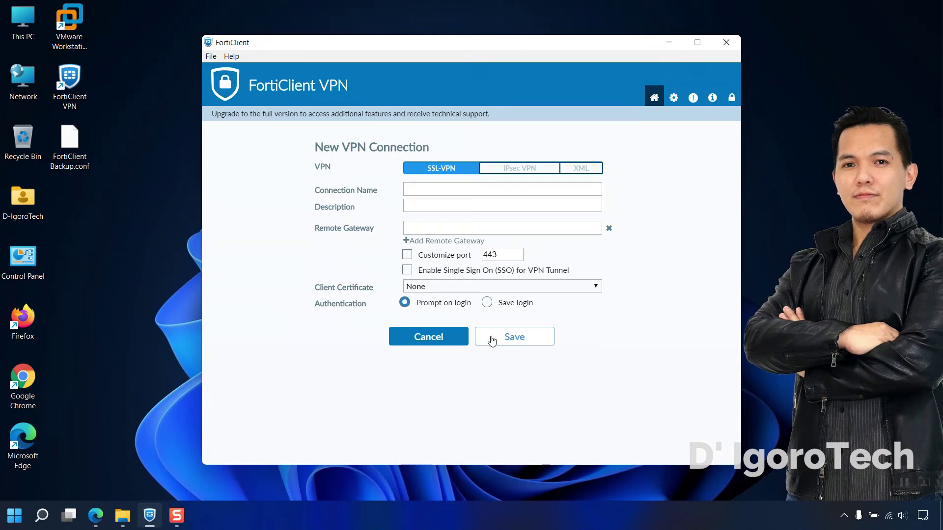
left_click(521, 171)
left_click(454, 169)
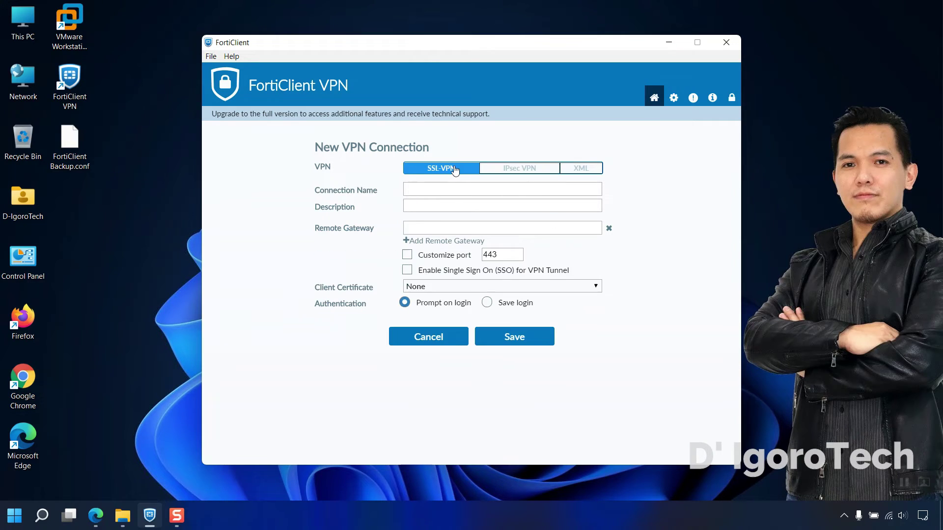
left_click(80, 132)
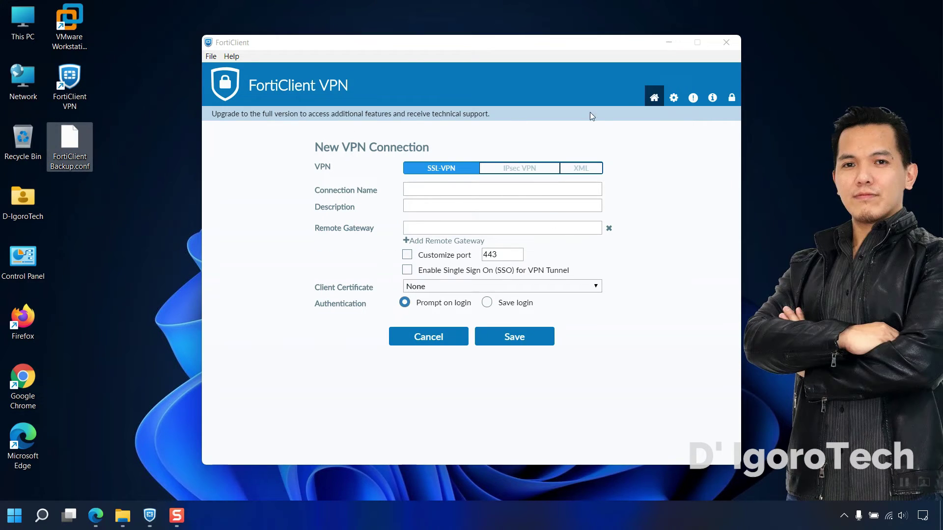
Unlock settings and restore from FortiClient Backup.conf on the desktop using its password.
left_click(673, 99)
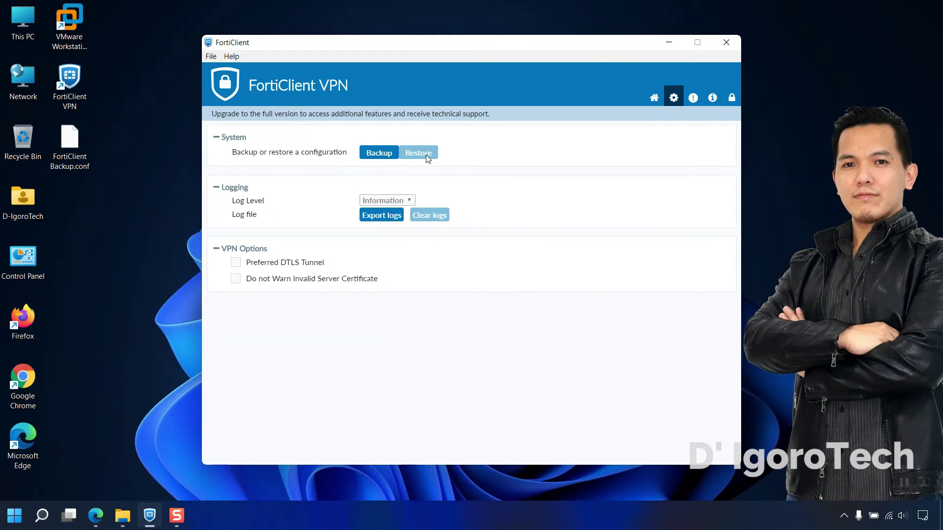
left_click(731, 99)
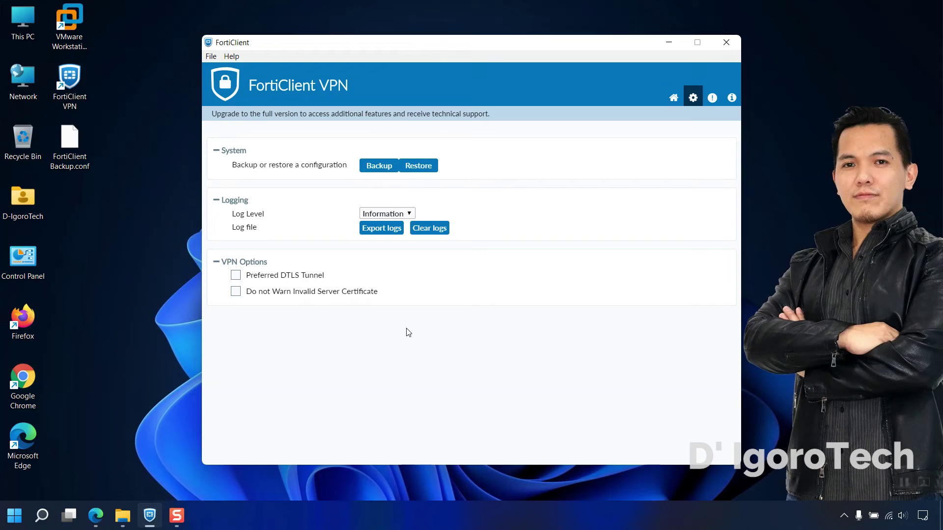
left_click(419, 167)
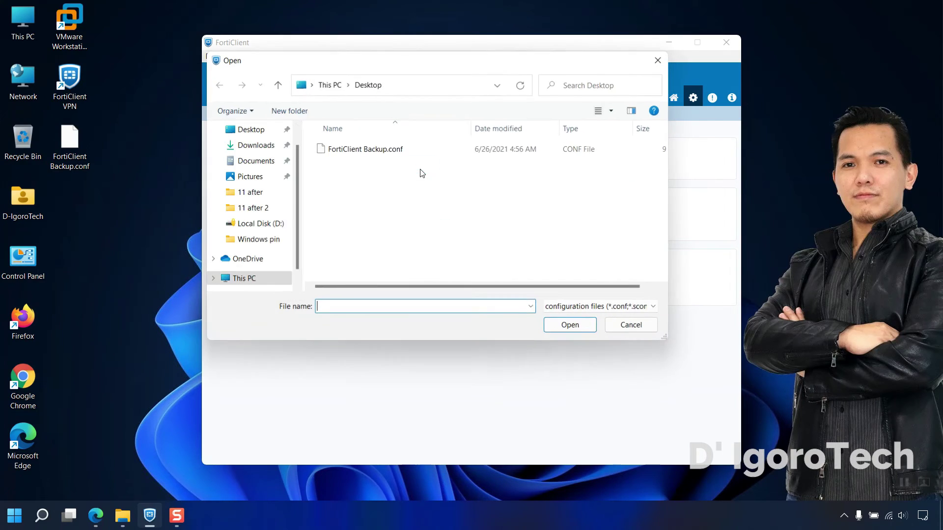
left_click(364, 159)
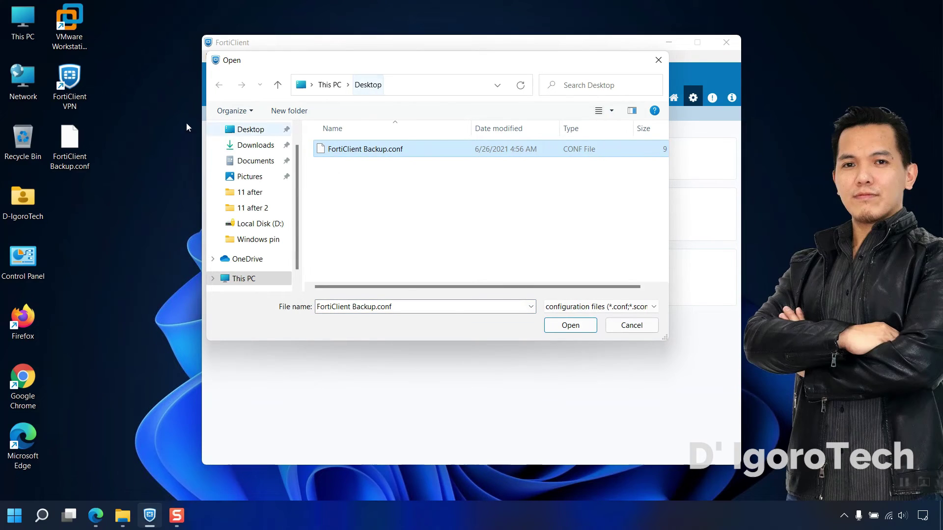
left_click(547, 327)
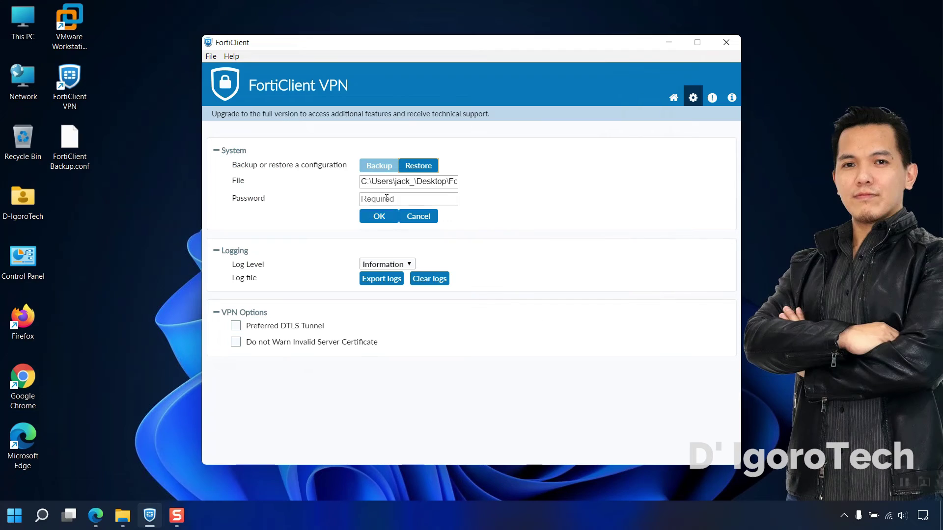
left_click(385, 193)
type("••")
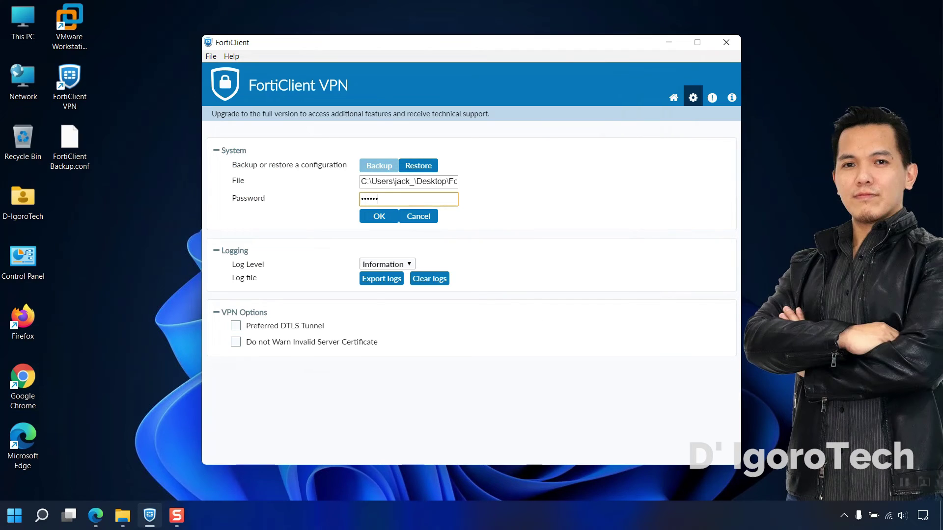
left_click(381, 216)
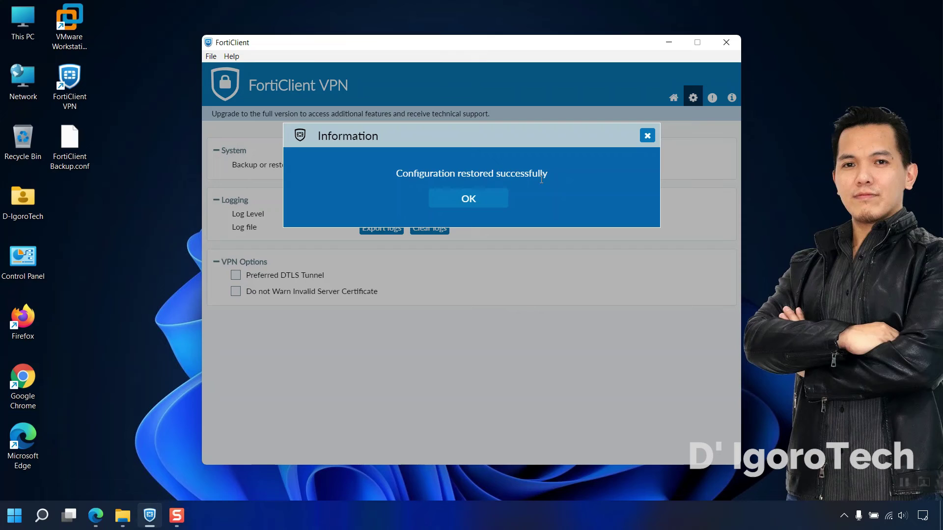
left_click(488, 206)
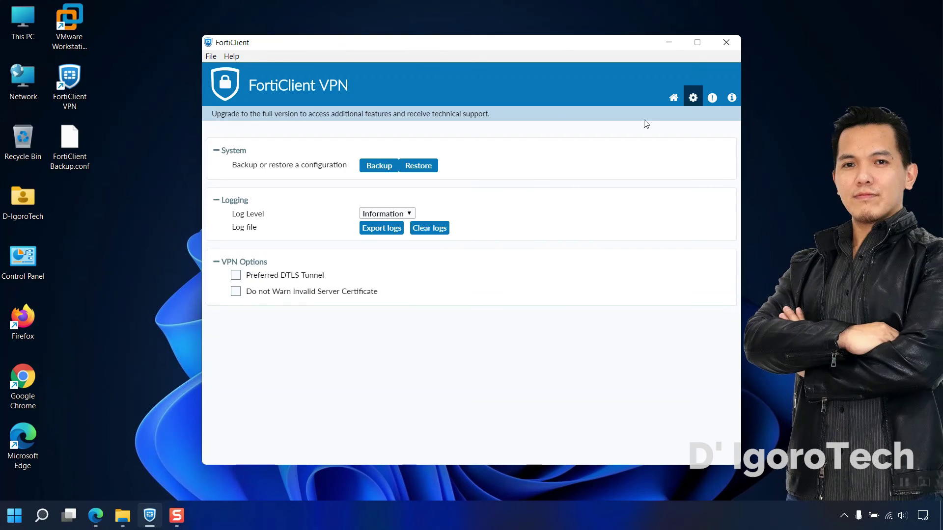
Check My Company's gateway and port 10443 in its edit form, then cancel.
left_click(673, 98)
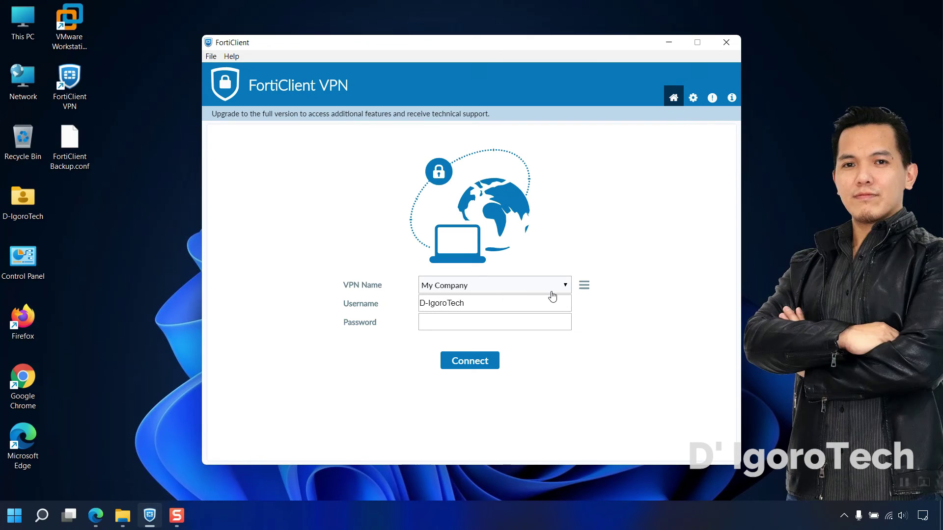
left_click(584, 287)
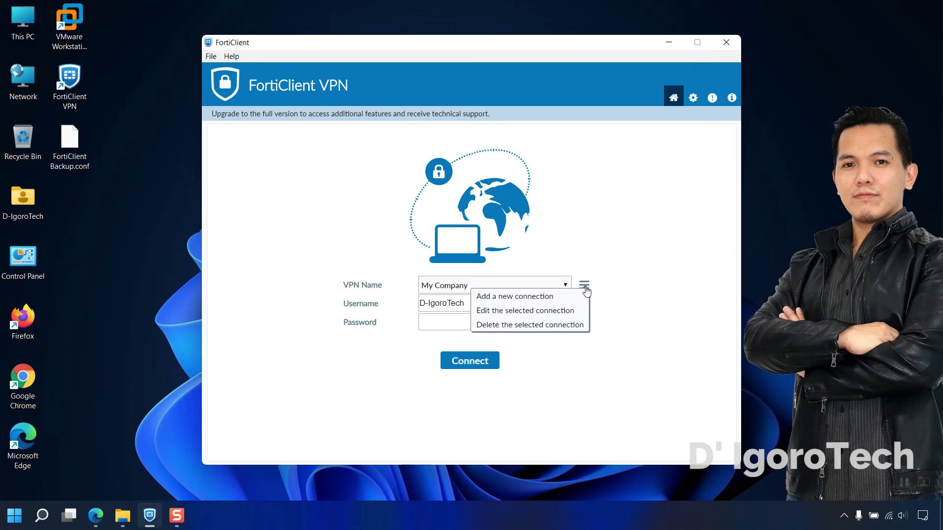
left_click(561, 313)
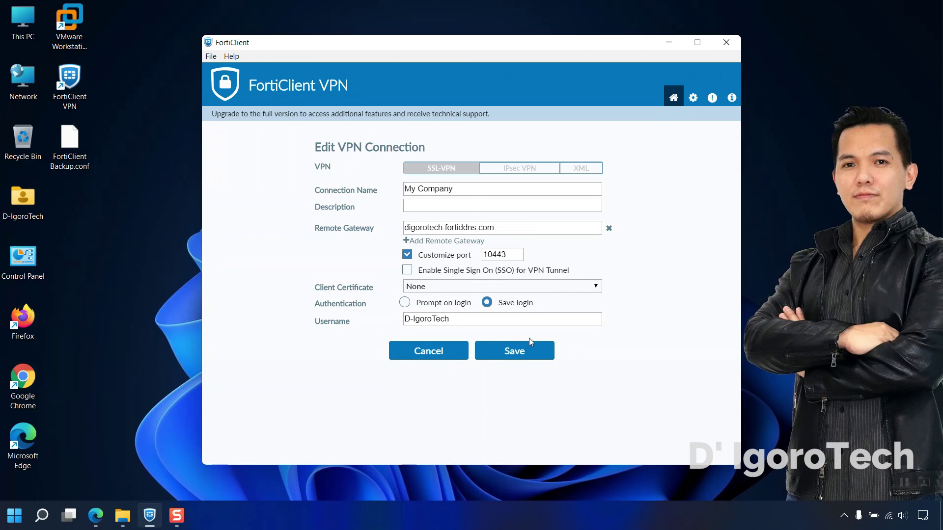
left_click(452, 357)
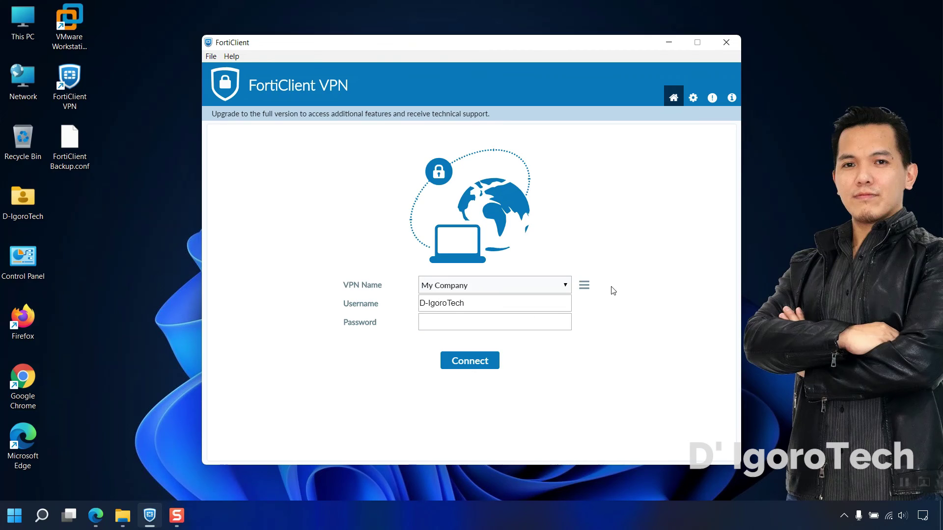
Close the FortiClient VPN window.
left_click(726, 42)
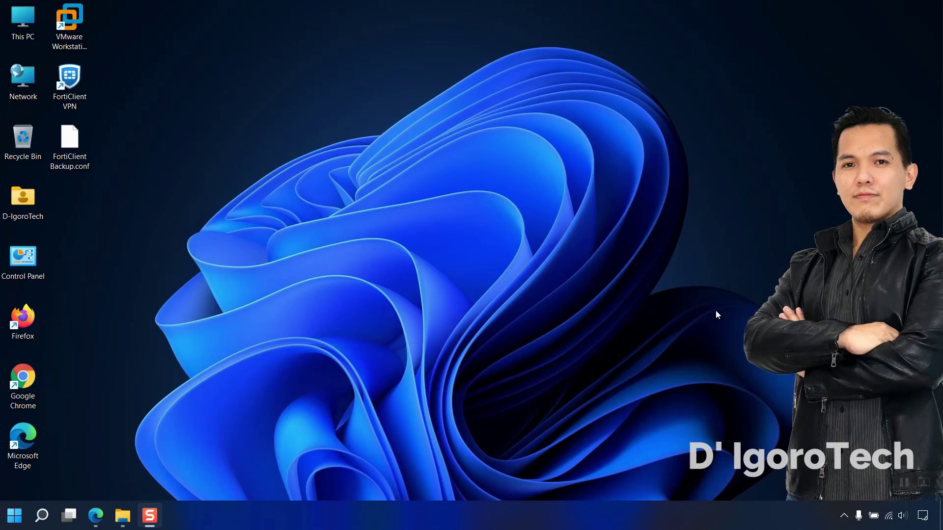